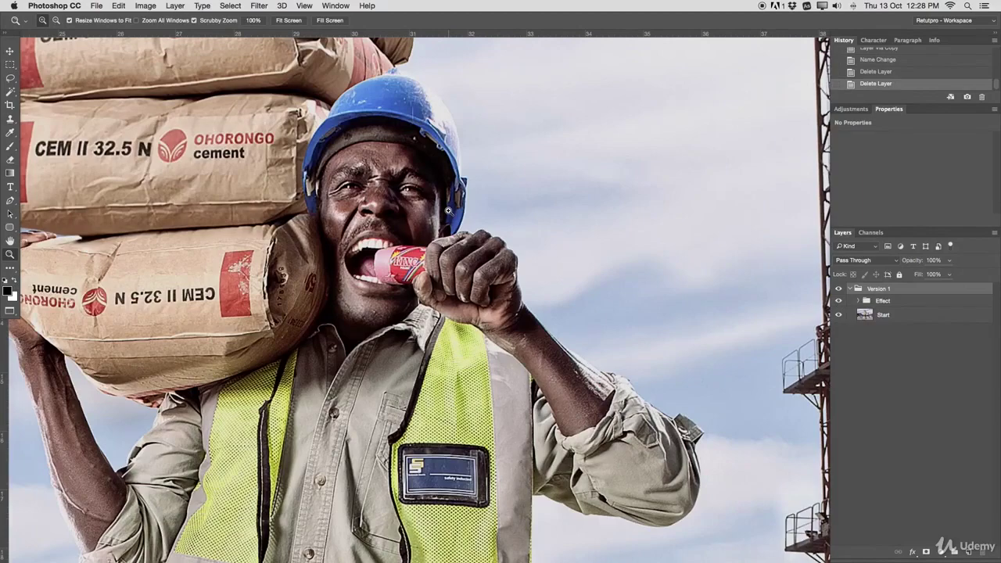
Step: Duplicate the Start layer, move the copy above the Version 1 group and collapse the group
{"action": "left_click_drag", "start_coordinate": [448, 210], "coordinate": [376, 162]}
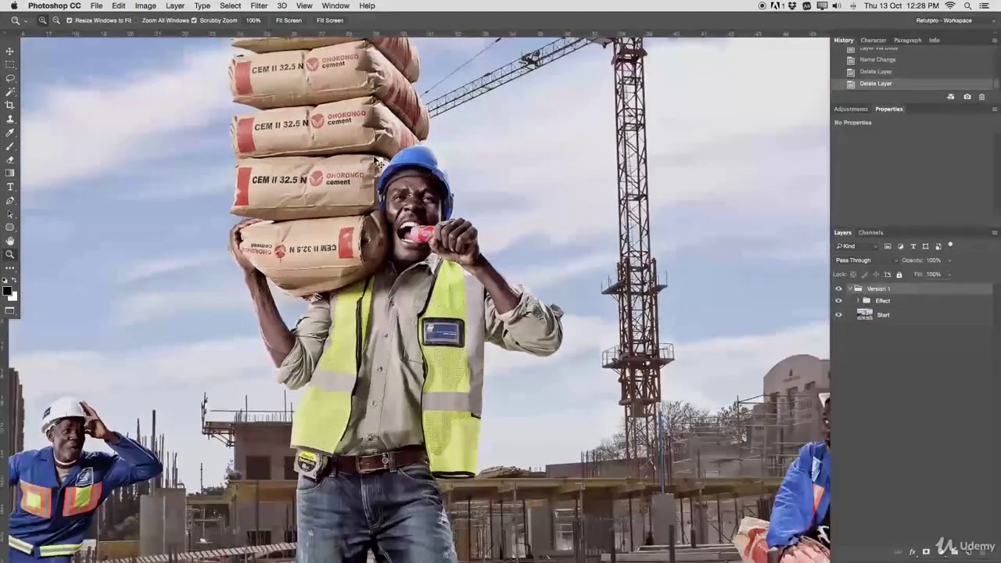
{"action": "key", "text": "super+0"}
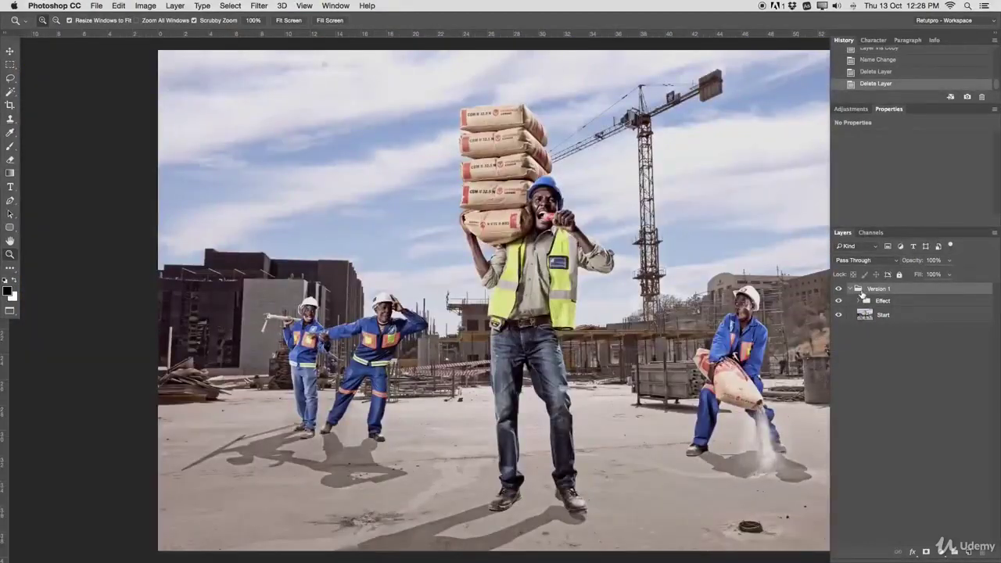
{"action": "left_click", "coordinate": [871, 314]}
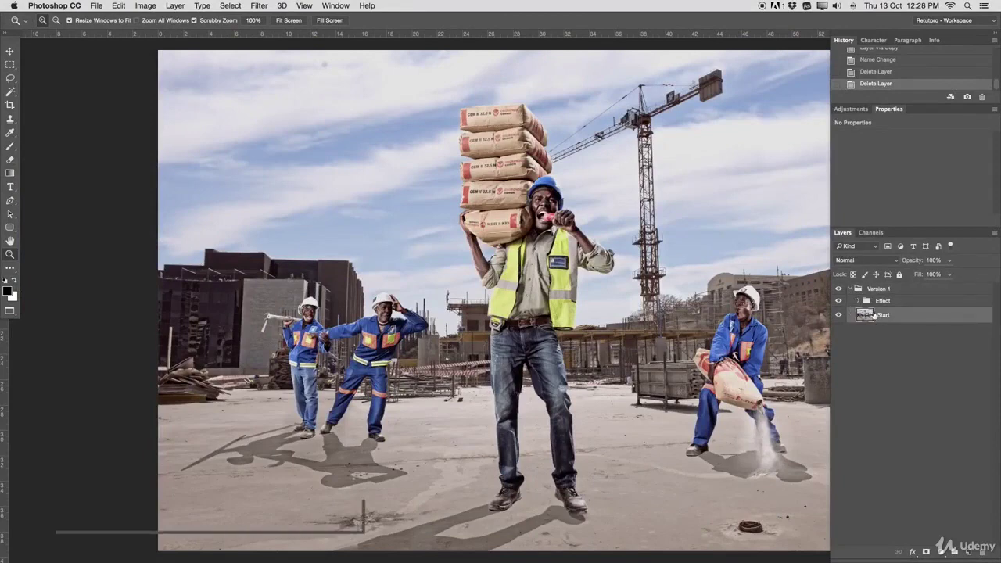
{"action": "key", "text": "super+j"}
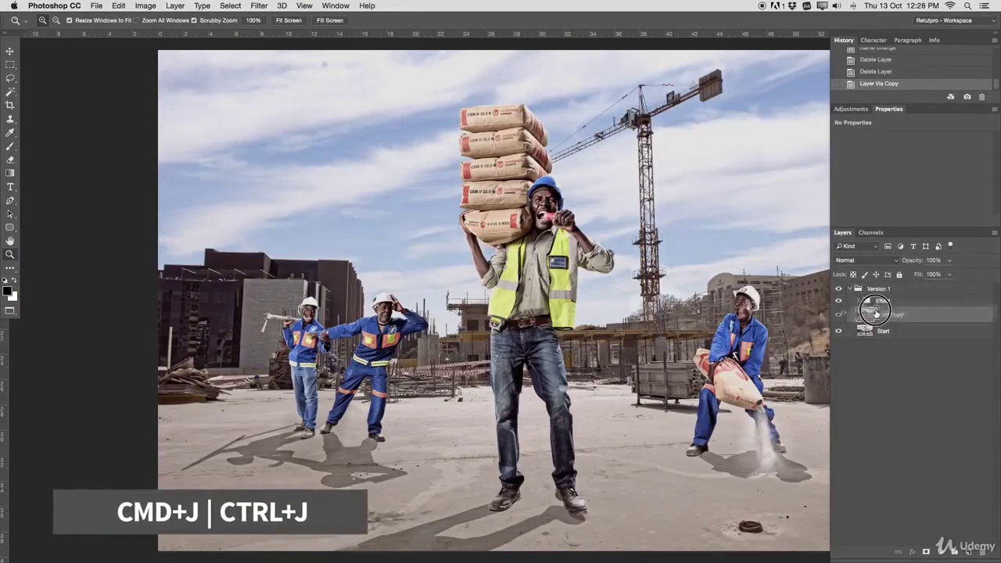
{"action": "left_click_drag", "start_coordinate": [874, 311], "coordinate": [859, 286]}
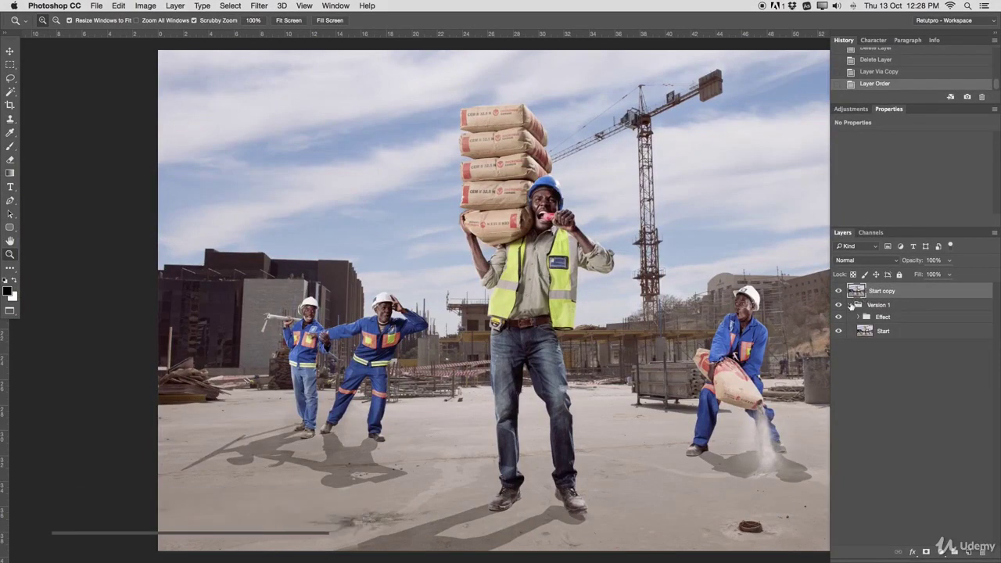
{"action": "left_click", "coordinate": [852, 304]}
Step: Rename the copied layer above the Version 1 group as Start
{"action": "left_click_drag", "start_coordinate": [688, 299], "coordinate": [639, 297]}
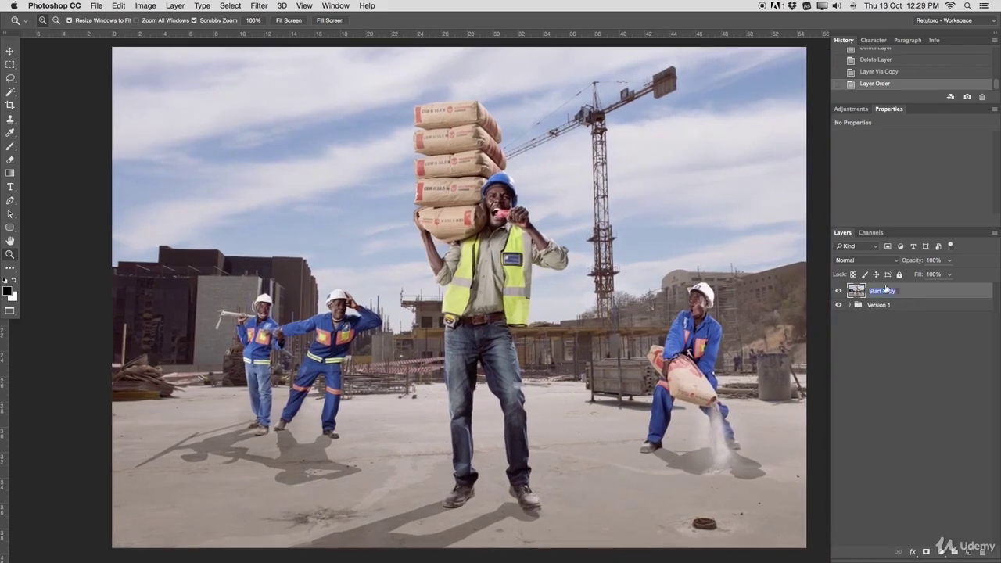
{"action": "key", "text": "Right"}
{"action": "key", "text": "BackSpace"}
{"action": "key", "text": "BackSpace"}
{"action": "key", "text": "Return"}
Step: Duplicate the top Start layer and name the copy Sharpen
{"action": "key", "text": "super+j"}
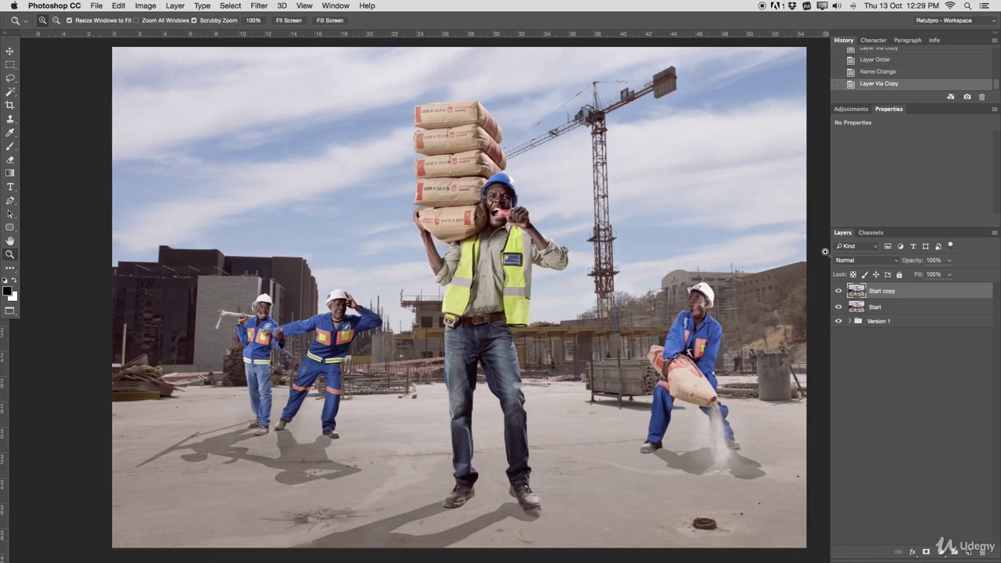
{"action": "double_click", "coordinate": [897, 292]}
{"action": "key", "text": "Return"}
Step: Open the Smart Sharpen filter for the Sharpen layer and frame the central man's face in its preview at 67%
{"action": "left_click", "coordinate": [255, 5]}
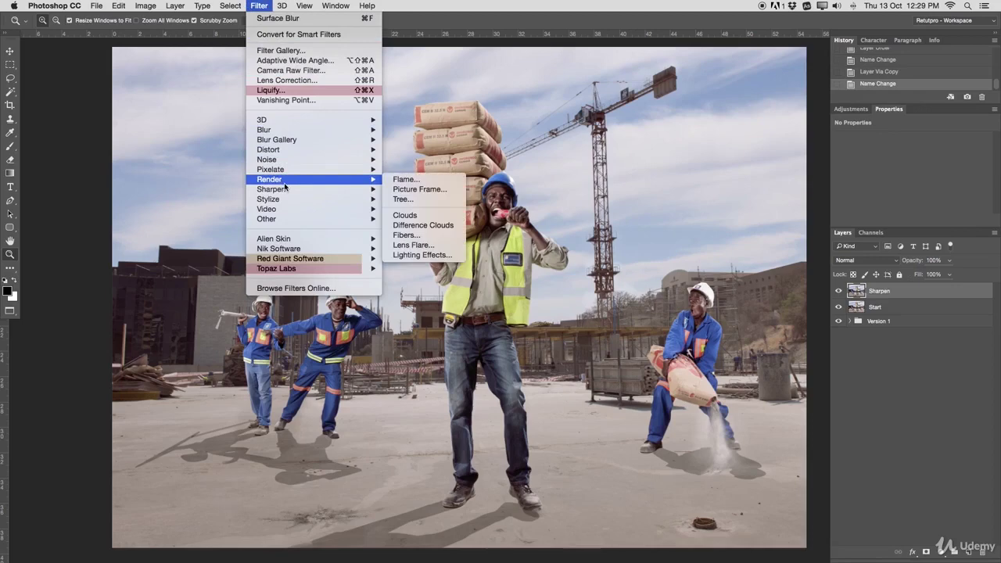
{"action": "mouse_move", "coordinate": [309, 189]}
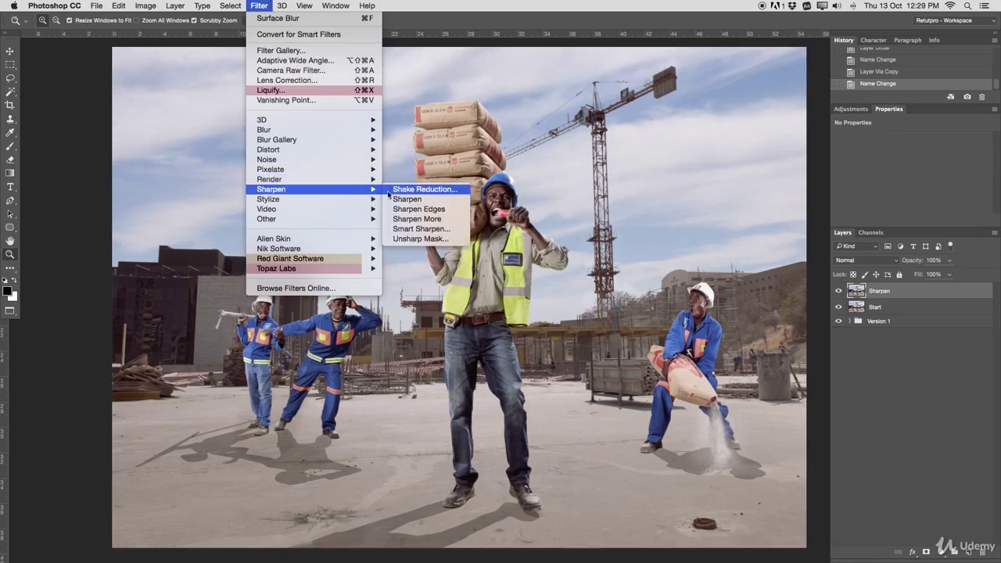
{"action": "left_click", "coordinate": [425, 229]}
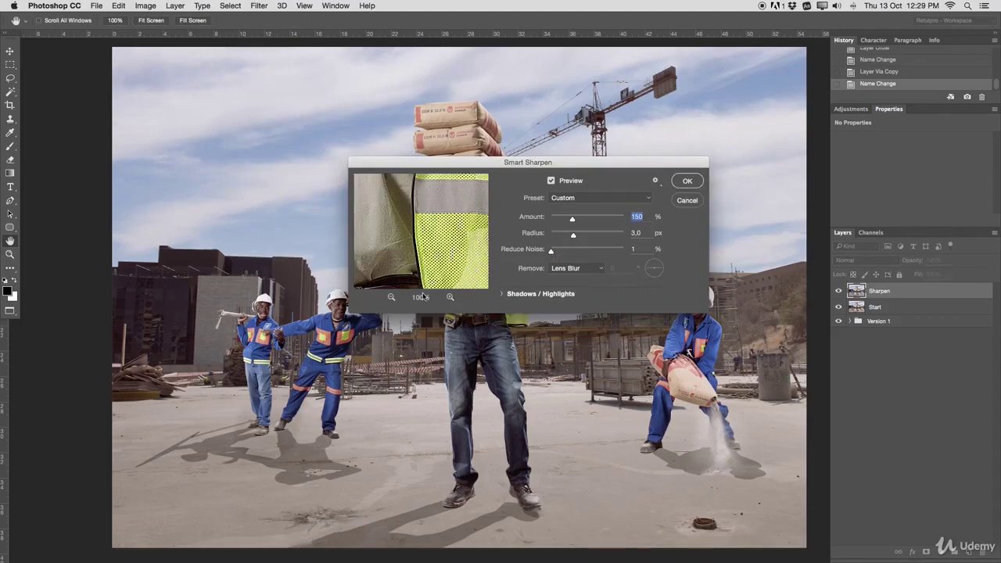
{"action": "left_click_drag", "start_coordinate": [460, 252], "coordinate": [422, 278]}
{"action": "left_click", "coordinate": [392, 297]}
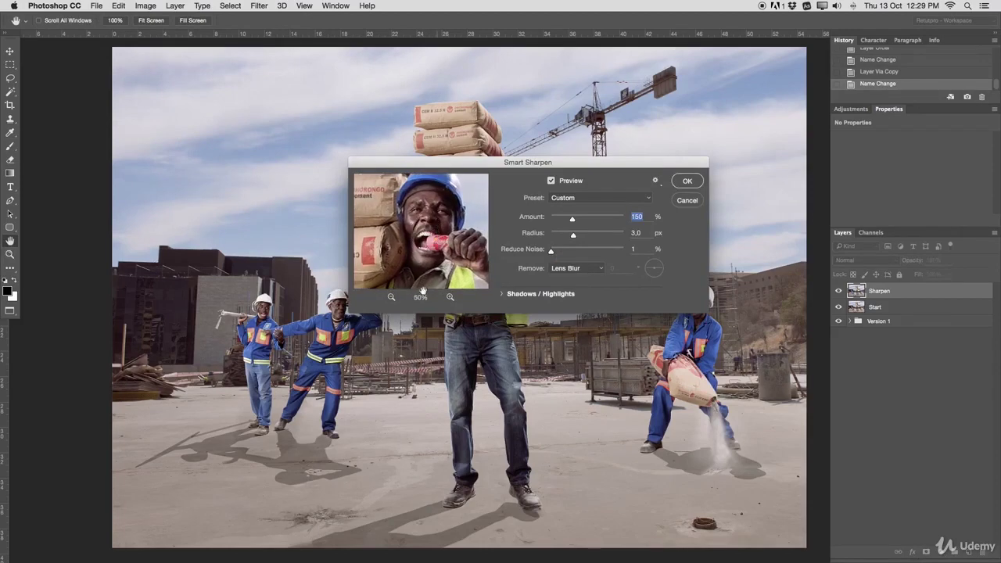
{"action": "left_click_drag", "start_coordinate": [458, 255], "coordinate": [453, 252]}
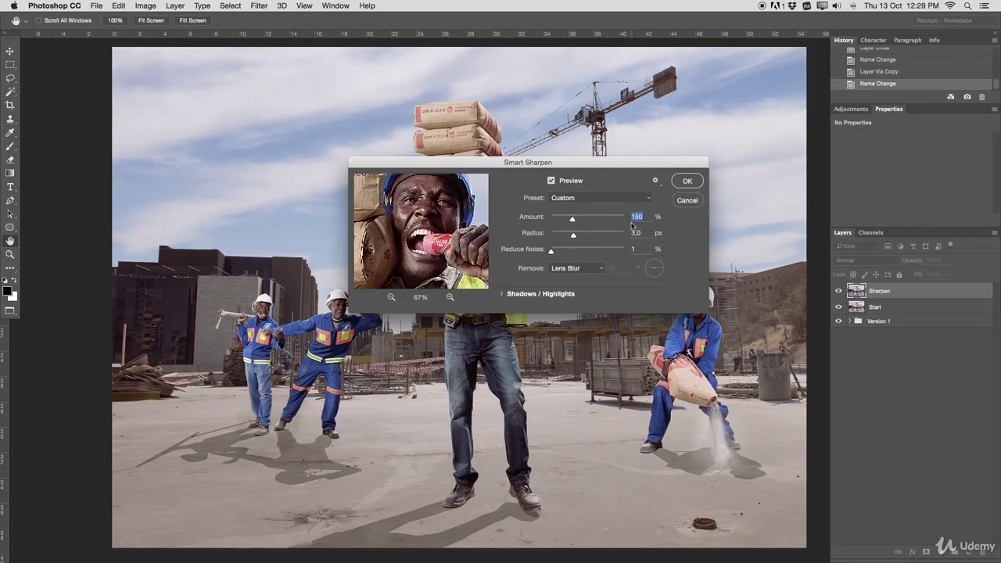
Step: Try different Smart Sharpen strengths, and settle on an amount of 150% and a radius of 3 px
{"action": "type", "text": "130"}
{"action": "left_click_drag", "start_coordinate": [570, 222], "coordinate": [573, 220]}
{"action": "type", "text": "150"}
{"action": "left_click_drag", "start_coordinate": [573, 236], "coordinate": [584, 236]}
{"action": "left_click_drag", "start_coordinate": [430, 223], "coordinate": [437, 227]}
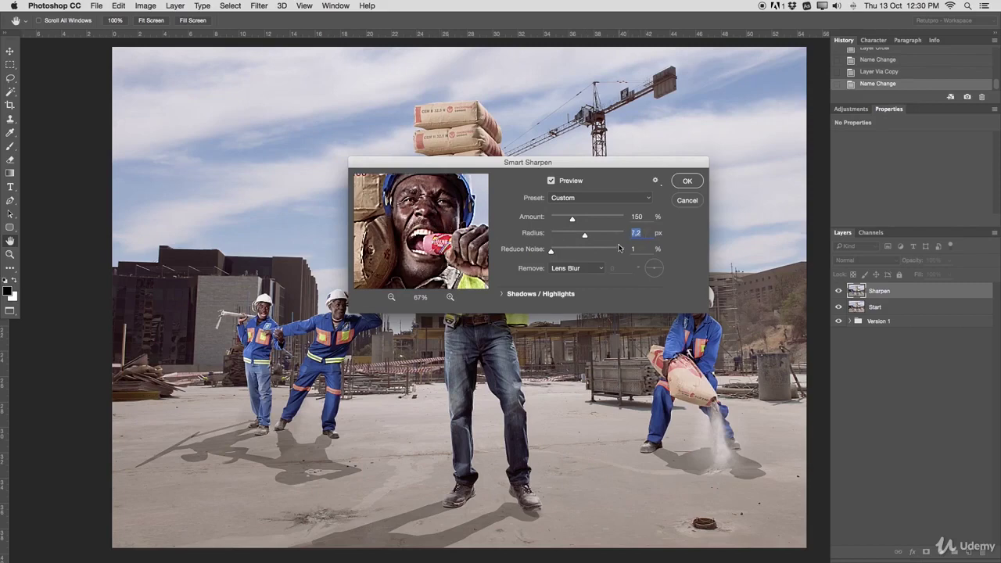
{"action": "type", "text": "3"}
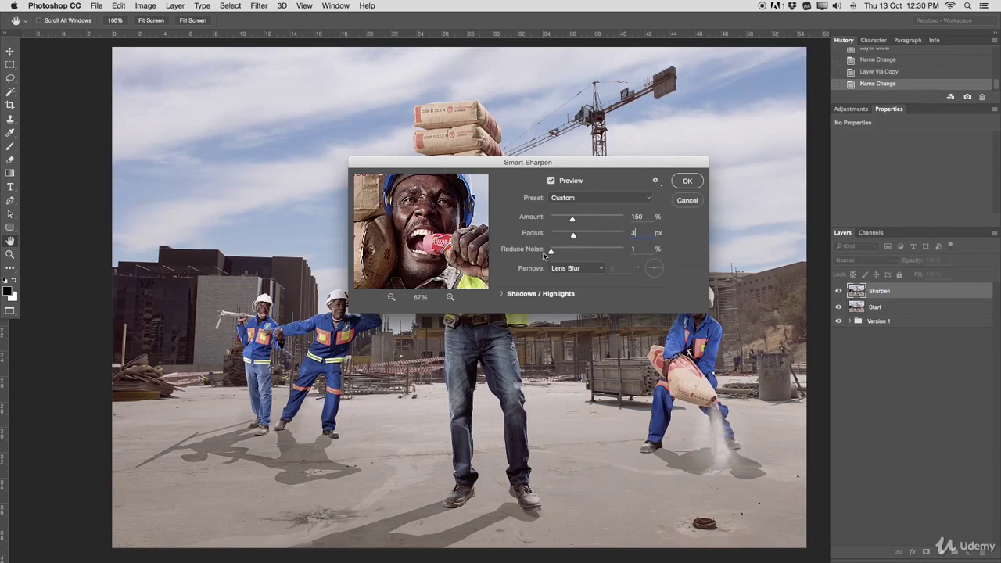
Step: Set noise reduction to 1%, choose Lens Blur as the blur to remove, and apply Smart Sharpen
{"action": "left_click_drag", "start_coordinate": [551, 250], "coordinate": [539, 251]}
{"action": "type", "text": "1"}
{"action": "left_click", "coordinate": [590, 251]}
{"action": "type", "text": "1"}
{"action": "left_click", "coordinate": [574, 270]}
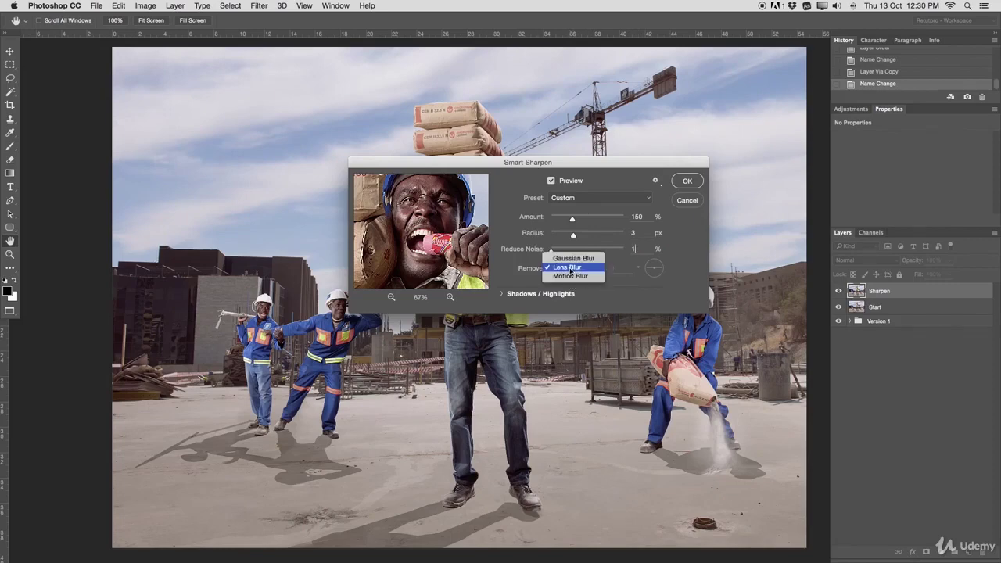
{"action": "left_click", "coordinate": [575, 268]}
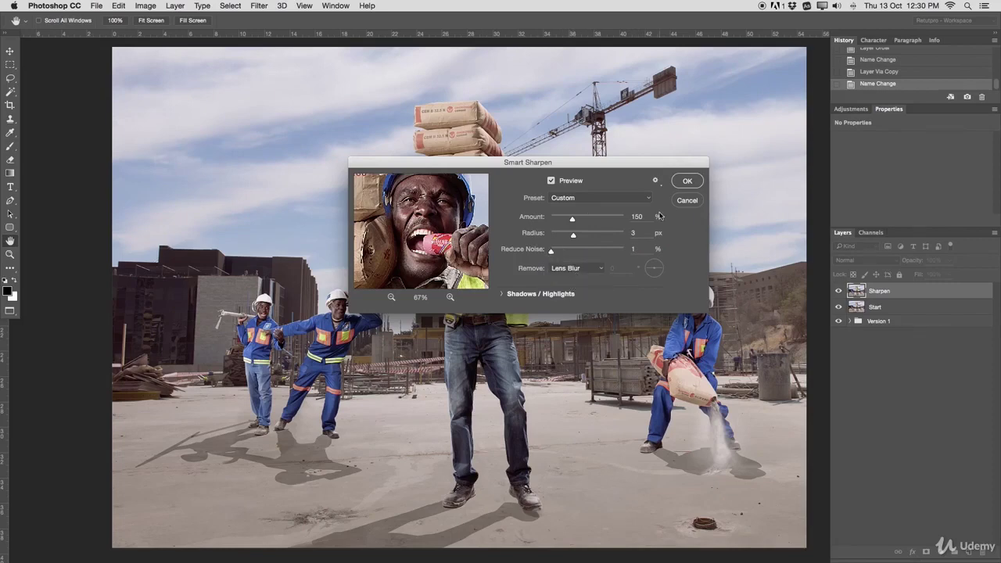
{"action": "left_click", "coordinate": [687, 183]}
Step: Examine the central man up close with the Sharpen layer hidden and shown to compare the sharpening
{"action": "key", "text": "z"}
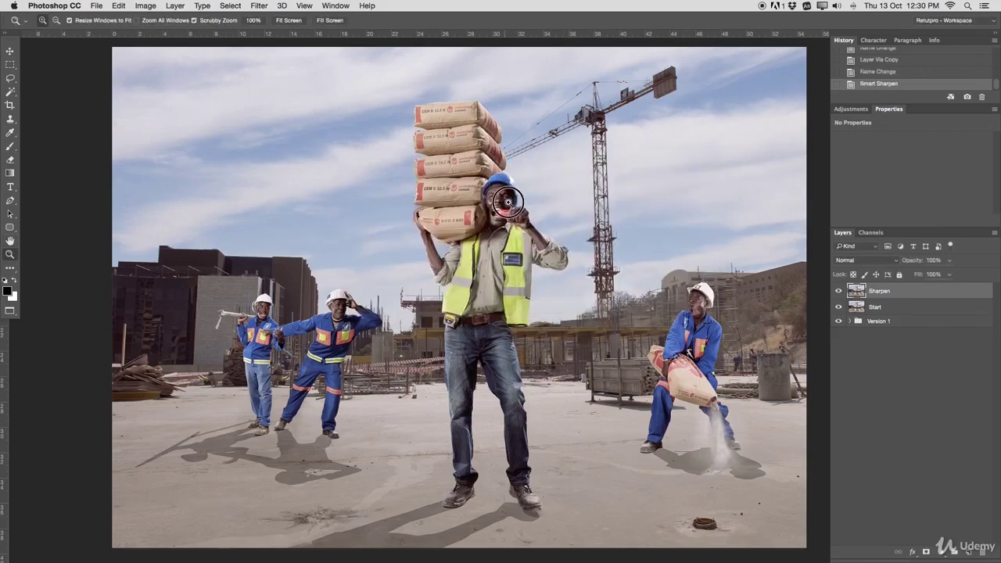
{"action": "left_click_drag", "start_coordinate": [509, 205], "coordinate": [574, 212]}
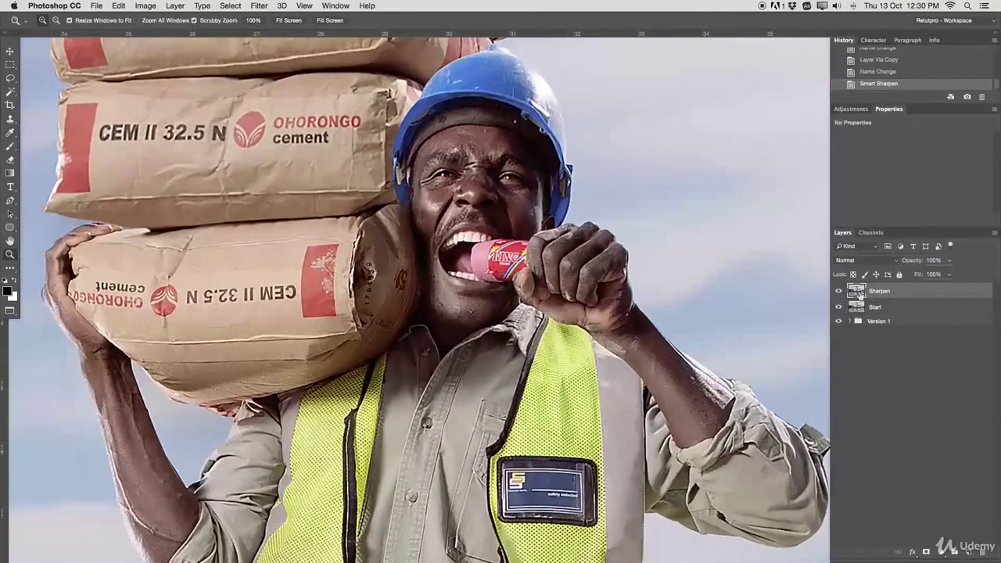
{"action": "left_click", "coordinate": [839, 291]}
{"action": "left_click", "coordinate": [839, 291]}
{"action": "left_click", "coordinate": [839, 292]}
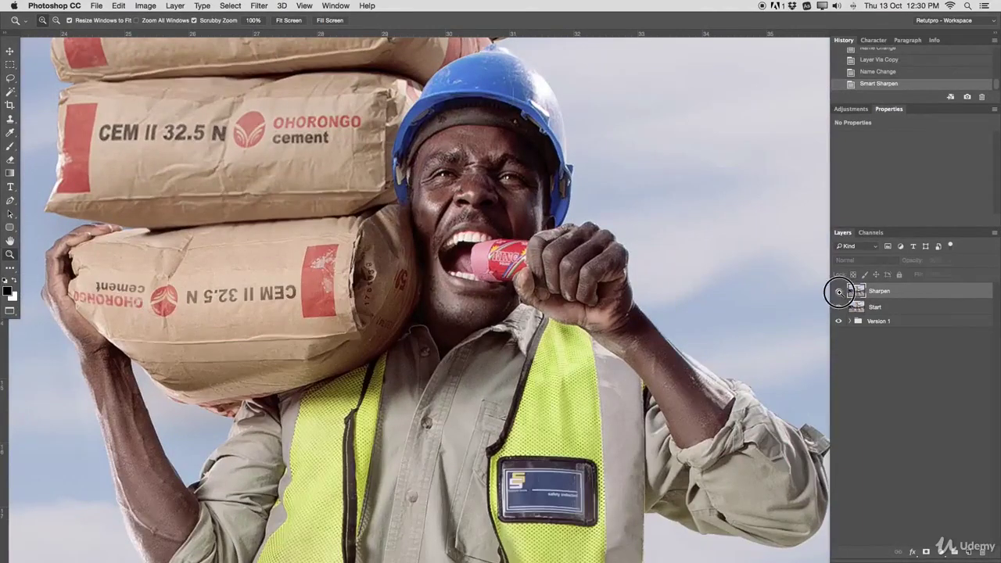
{"action": "left_click", "coordinate": [839, 291]}
{"action": "left_click_drag", "start_coordinate": [516, 246], "coordinate": [507, 222]}
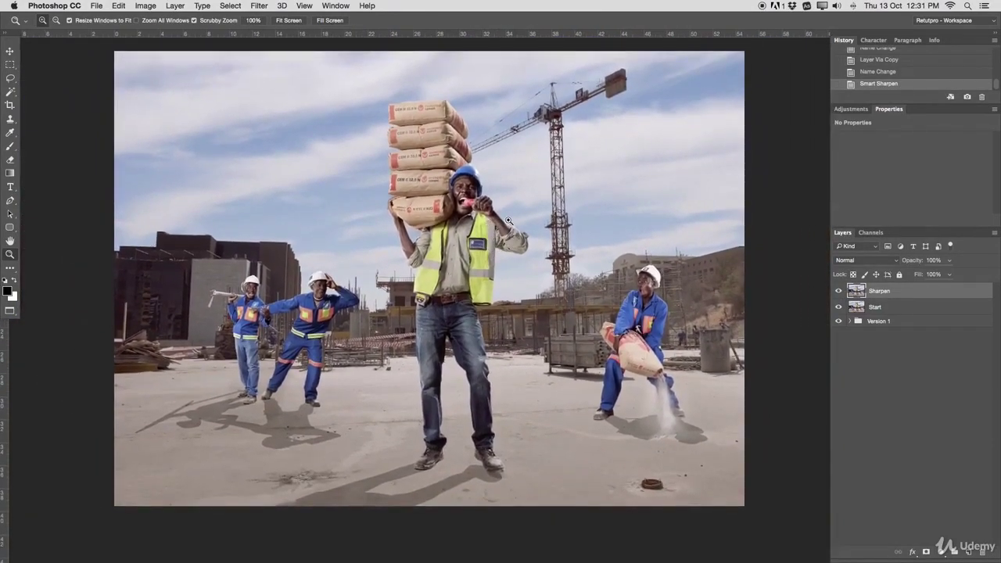
{"action": "left_click_drag", "start_coordinate": [480, 197], "coordinate": [532, 202]}
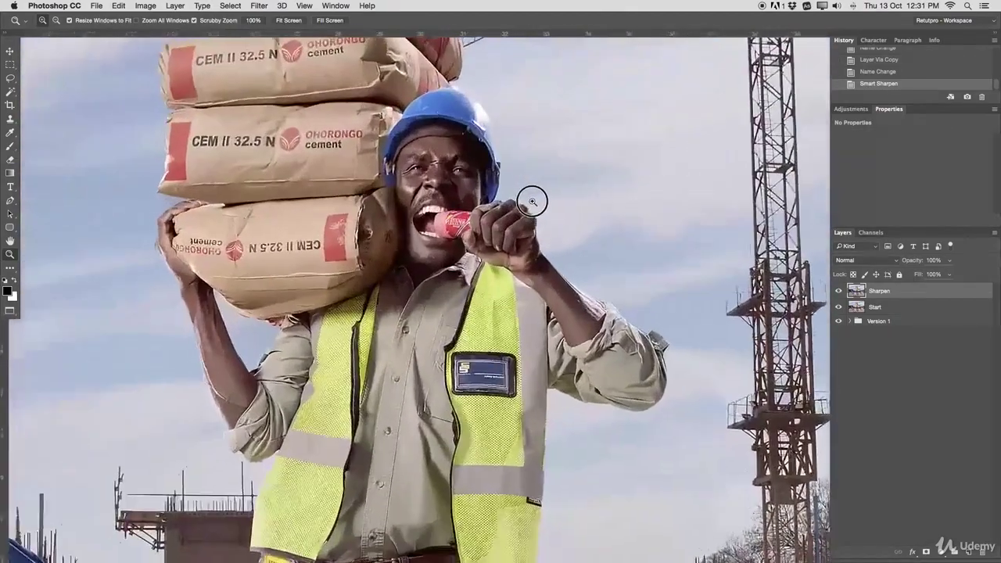
{"action": "left_click_drag", "start_coordinate": [452, 210], "coordinate": [485, 186]}
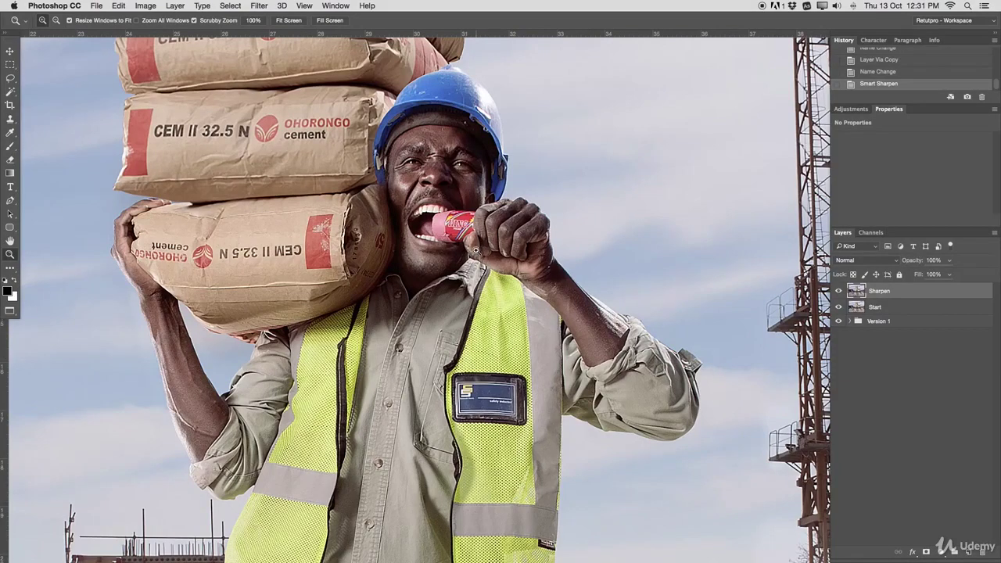
{"action": "left_click_drag", "start_coordinate": [446, 184], "coordinate": [373, 185]}
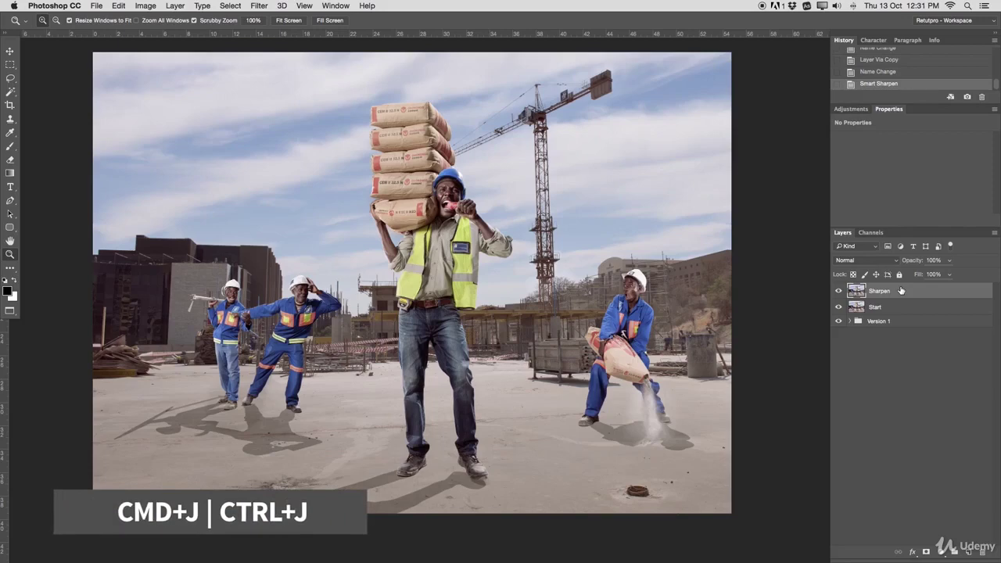
Step: Duplicate the Sharpen layer and name the copy Gritty
{"action": "key", "text": "super+j"}
{"action": "double_click", "coordinate": [887, 291]}
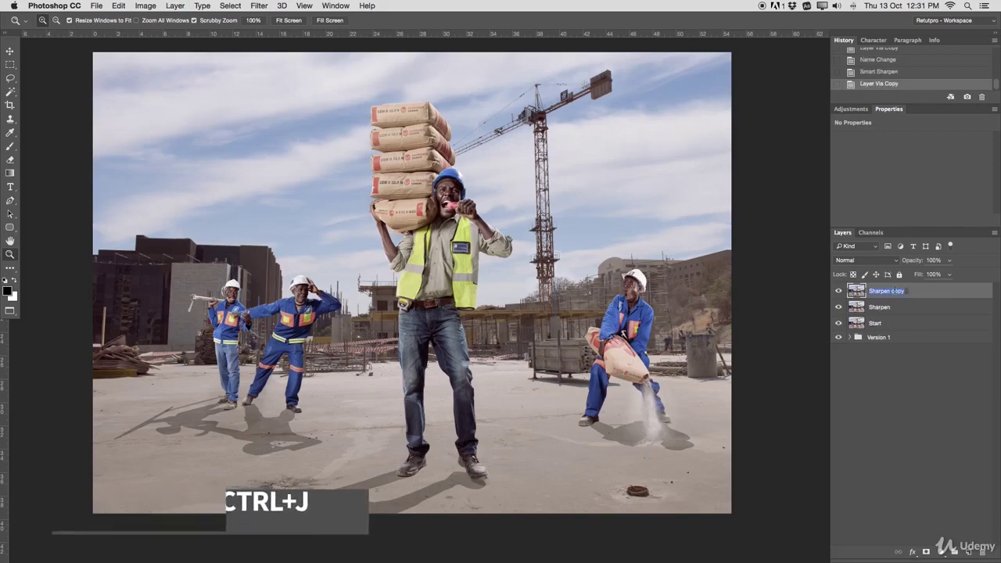
{"action": "type", "text": "Gritt"}
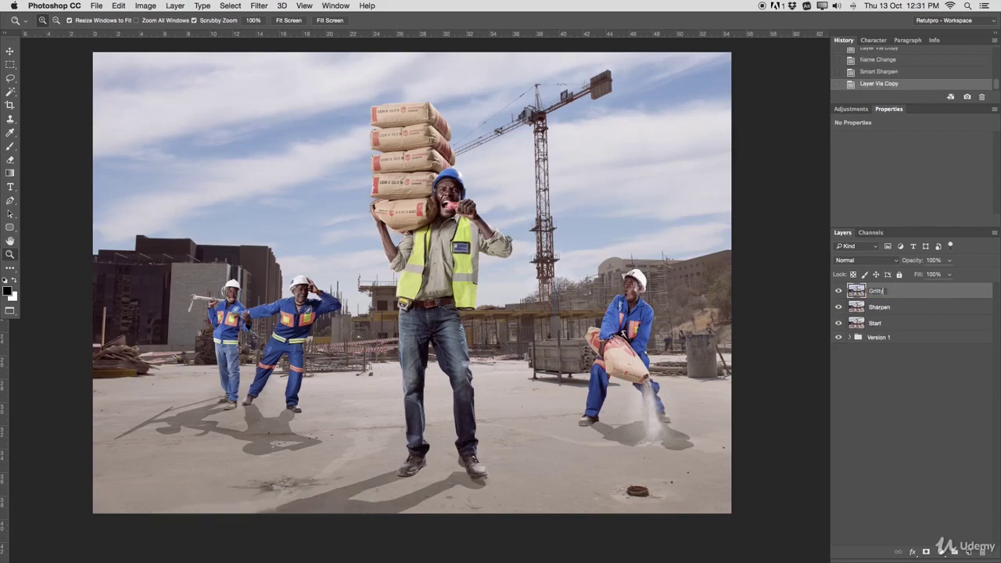
{"action": "key", "text": "Return"}
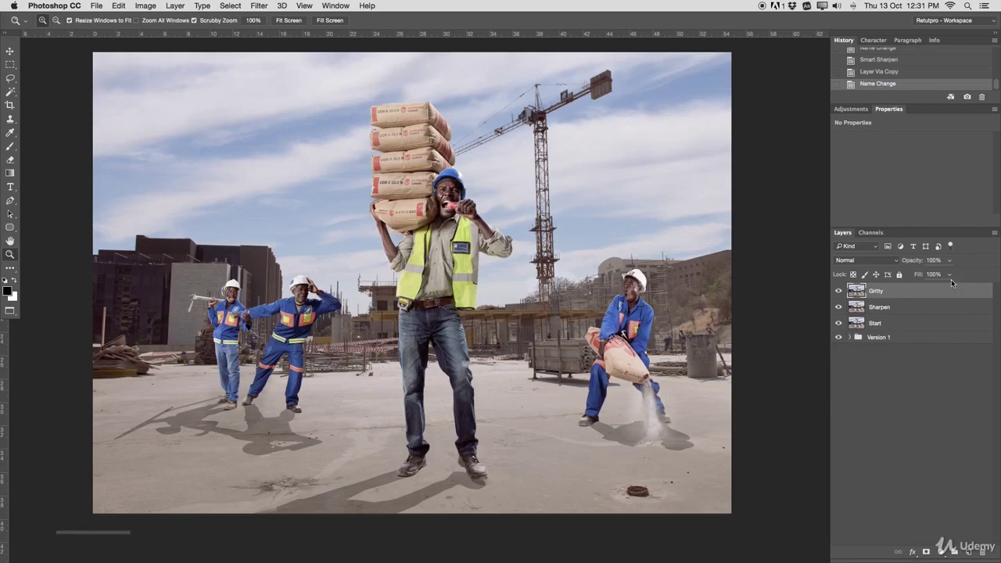
Step: Invert the Gritty layer's colours and set its blend mode to Vivid Light
{"action": "key", "text": "cmd+i"}
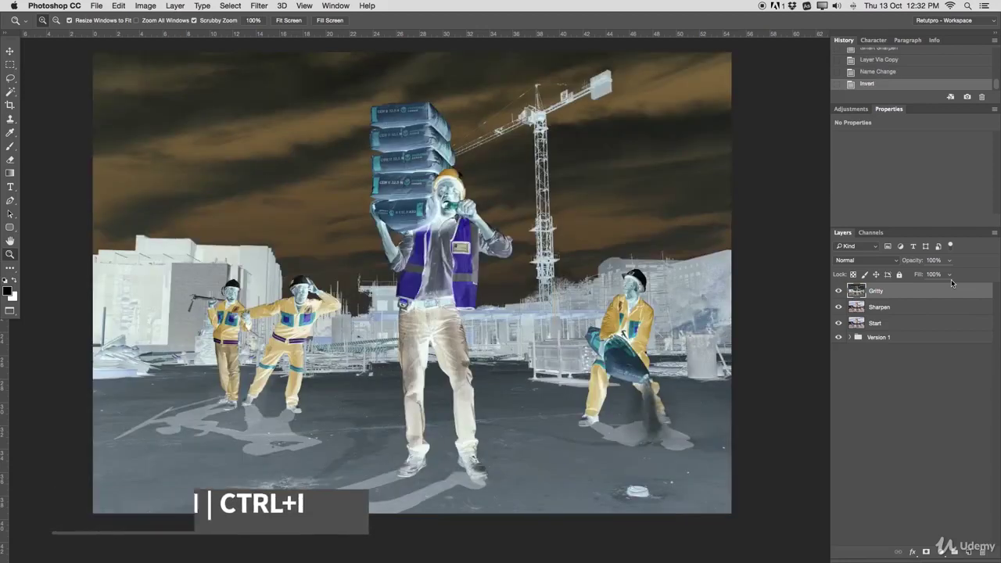
{"action": "left_click", "coordinate": [849, 262]}
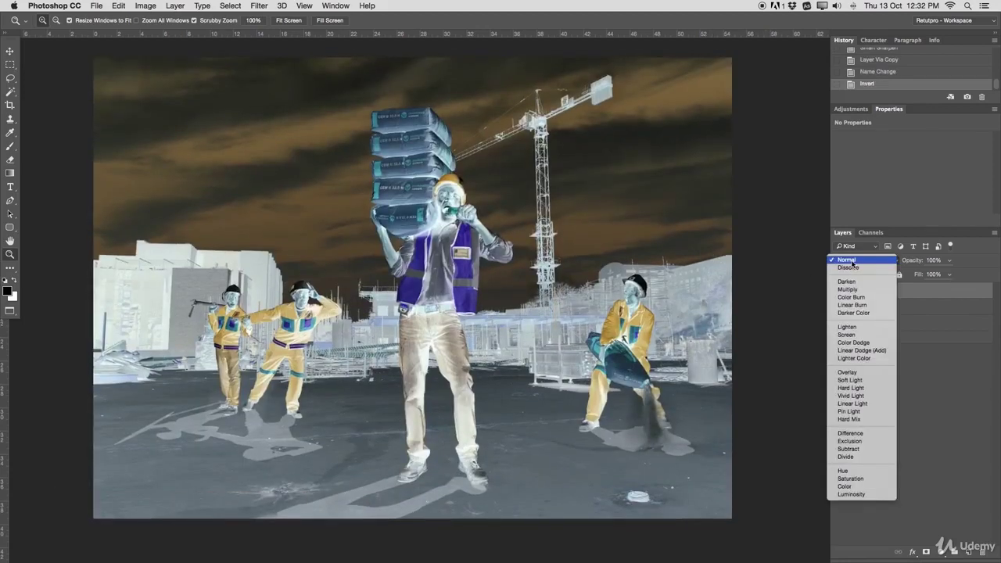
{"action": "left_click", "coordinate": [870, 396]}
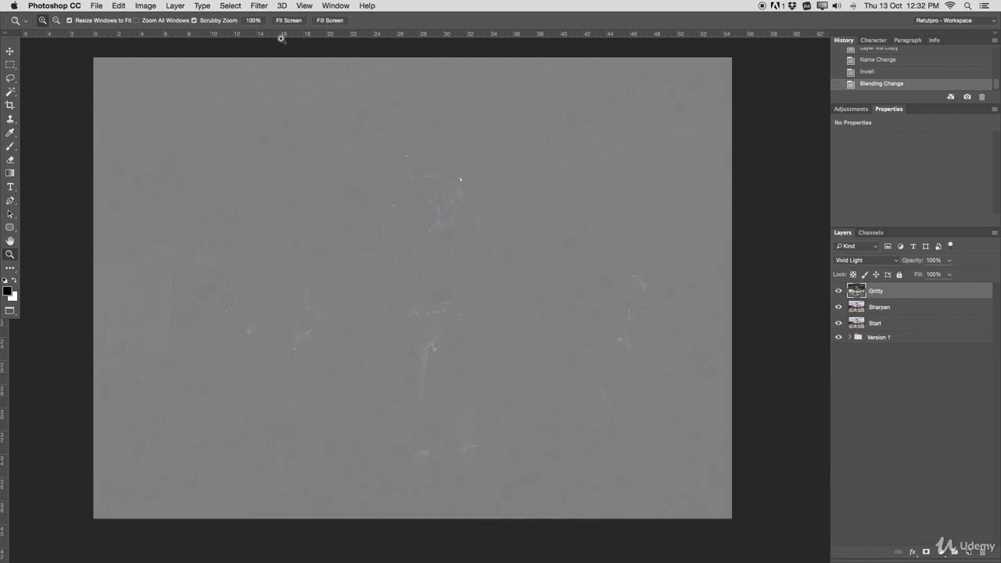
Step: Start a Surface Blur on the Gritty layer and reduce the filter preview to 17% magnification
{"action": "left_click", "coordinate": [262, 7]}
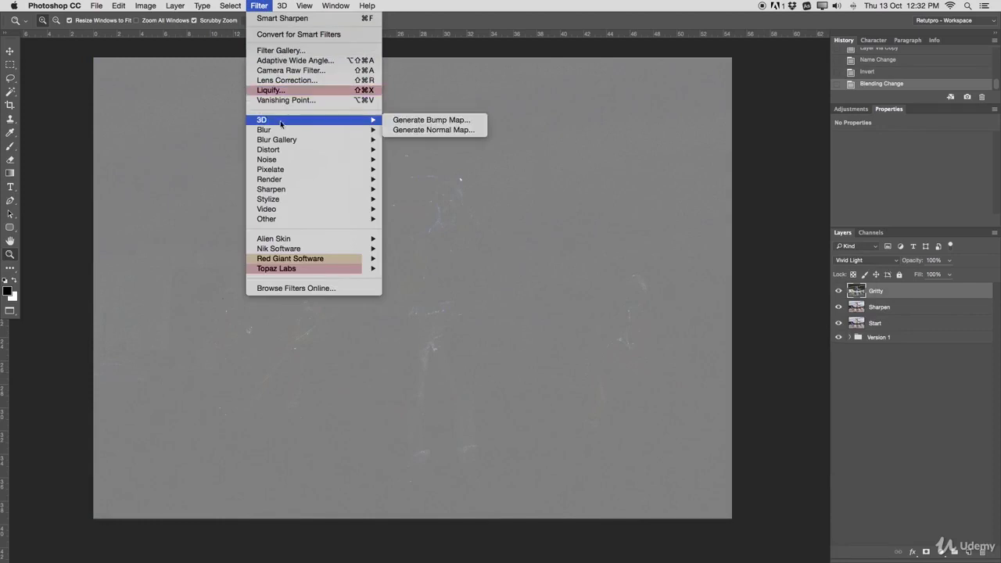
{"action": "mouse_move", "coordinate": [360, 130]}
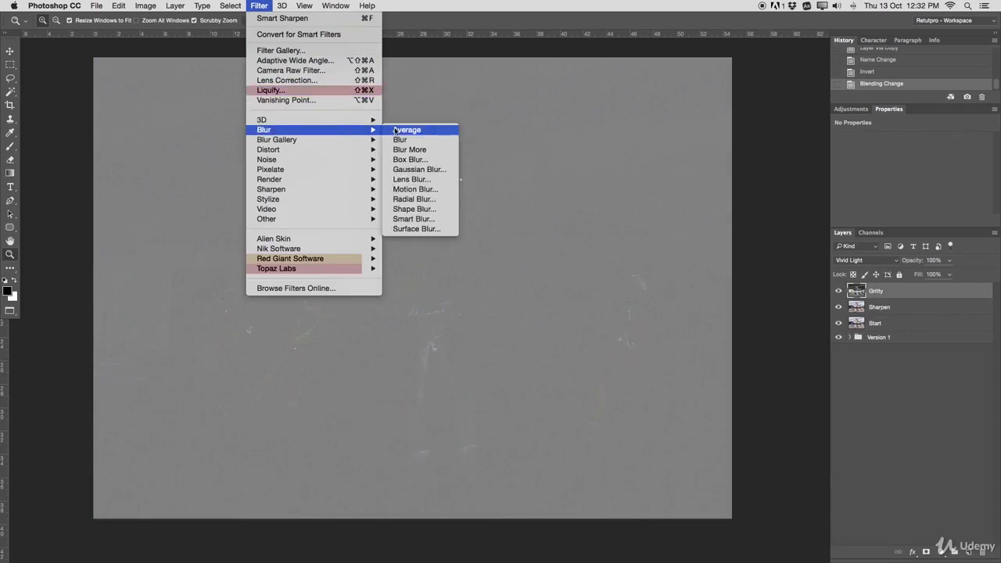
{"action": "left_click", "coordinate": [418, 228]}
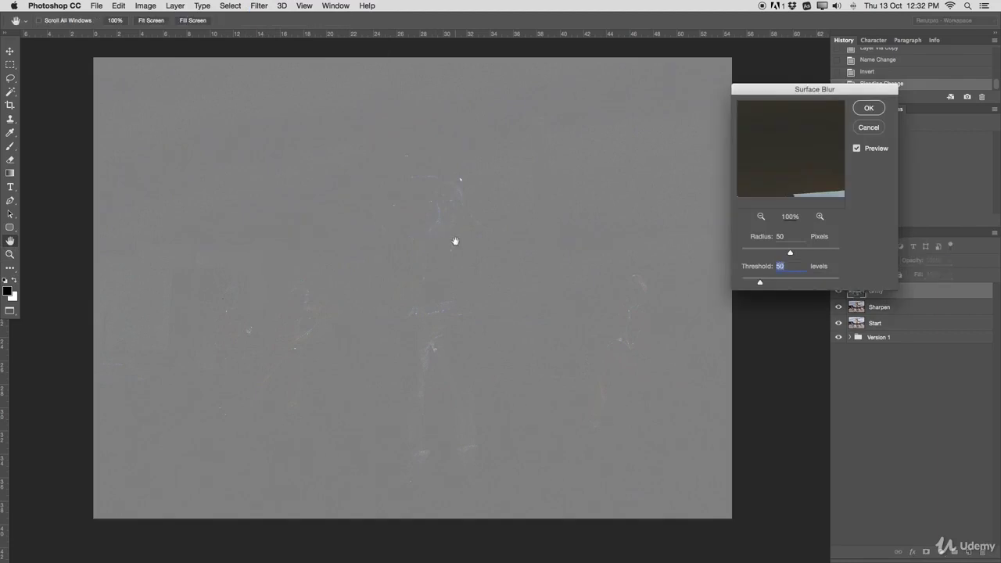
{"action": "left_click_drag", "start_coordinate": [438, 240], "coordinate": [424, 238]}
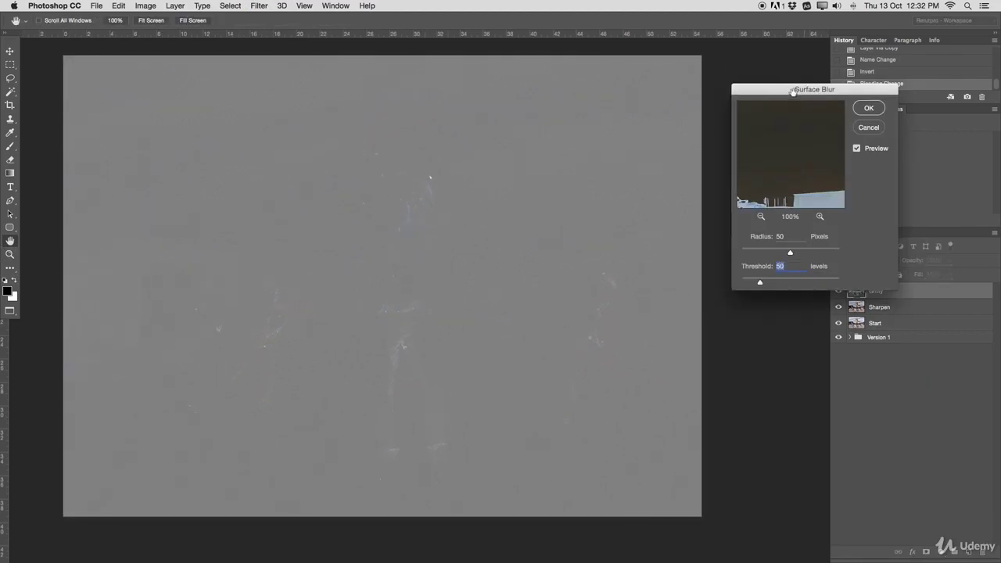
{"action": "left_click_drag", "start_coordinate": [793, 89], "coordinate": [782, 86]}
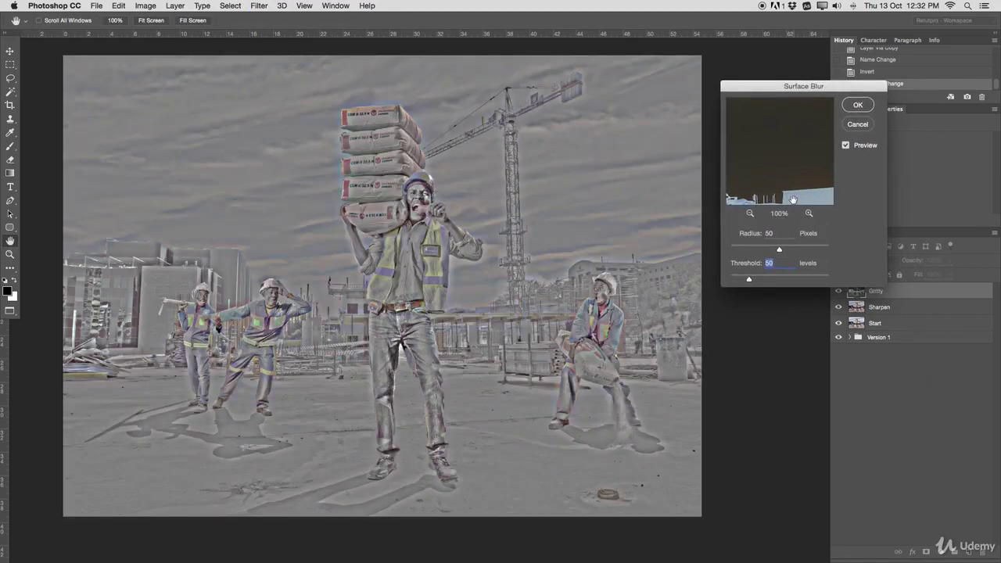
{"action": "left_click", "coordinate": [750, 214]}
{"action": "left_click", "coordinate": [750, 213]}
{"action": "left_click", "coordinate": [750, 213]}
{"action": "left_click", "coordinate": [750, 213]}
{"action": "left_click", "coordinate": [750, 214]}
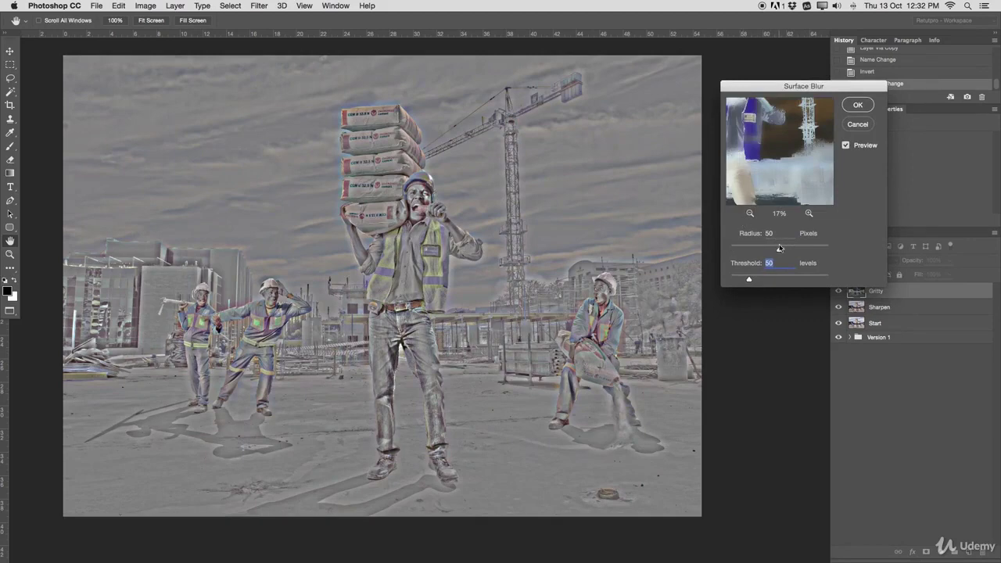
Step: Try a Surface Blur radius of 69 pixels, return it to 50, and try a threshold of 30 levels
{"action": "left_click_drag", "start_coordinate": [779, 248], "coordinate": [798, 251]}
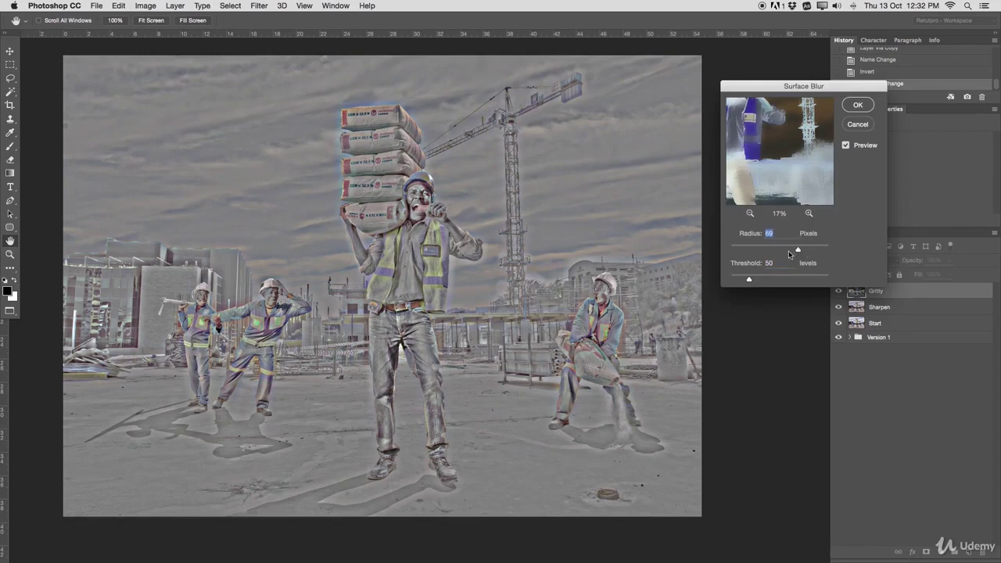
{"action": "type", "text": "50"}
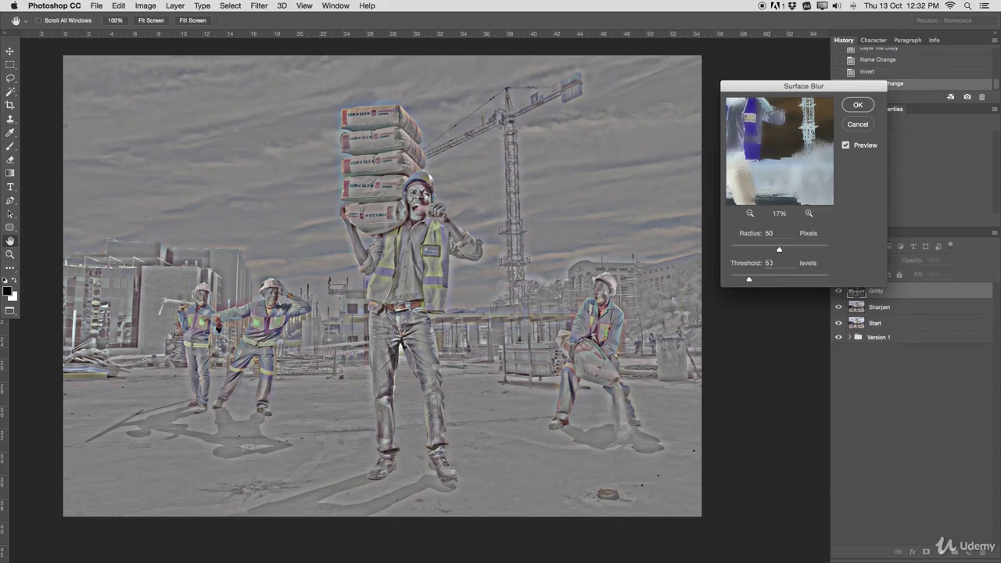
{"action": "left_click_drag", "start_coordinate": [773, 264], "coordinate": [752, 262]}
{"action": "type", "text": "30"}
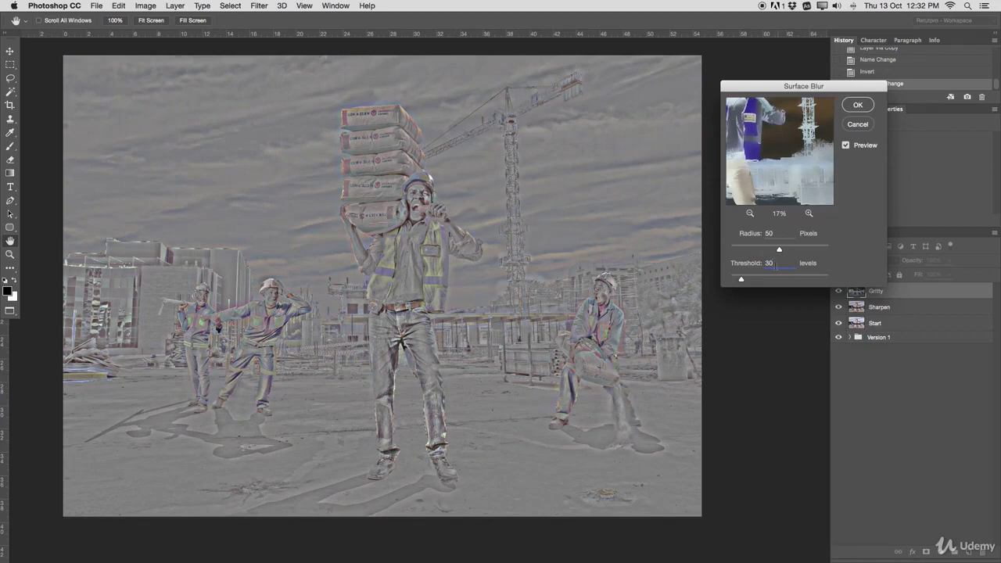
Step: Try raising the Surface Blur threshold to 77 levels
{"action": "double_click", "coordinate": [768, 264]}
{"action": "key", "text": "Up"}
{"action": "key", "text": "Up"}
{"action": "key", "text": "Up"}
{"action": "key", "text": "Up"}
{"action": "left_click_drag", "start_coordinate": [743, 282], "coordinate": [759, 280]}
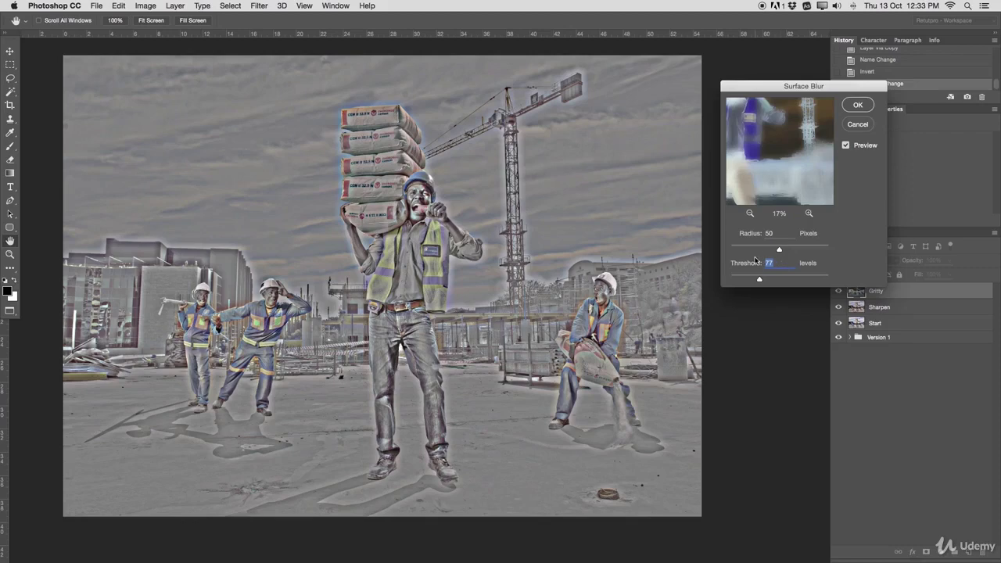
Step: Set the threshold to 40 levels and apply the Surface Blur with a 50-pixel radius
{"action": "type", "text": "50"}
{"action": "key", "text": "BackSpace"}
{"action": "key", "text": "BackSpace"}
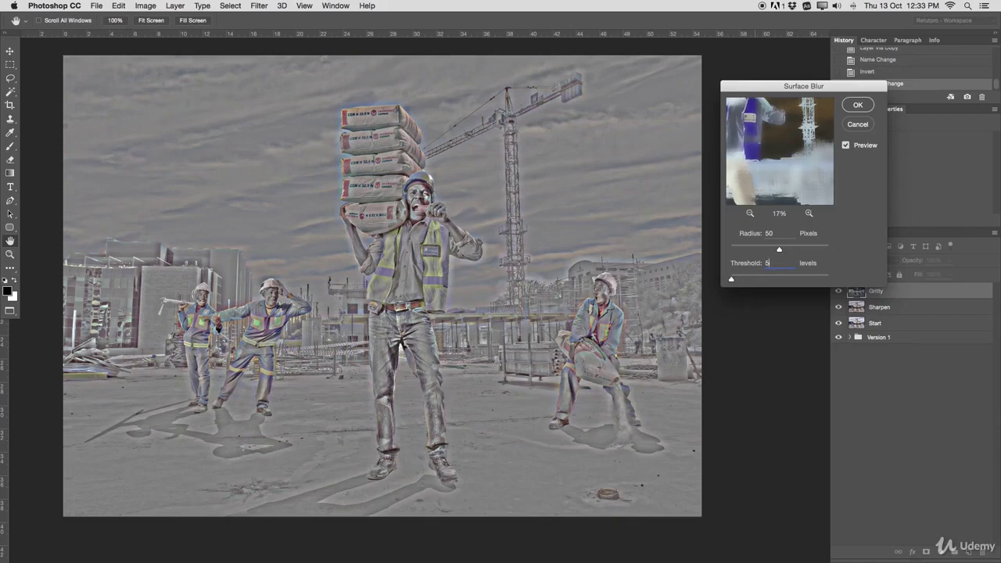
{"action": "type", "text": "40"}
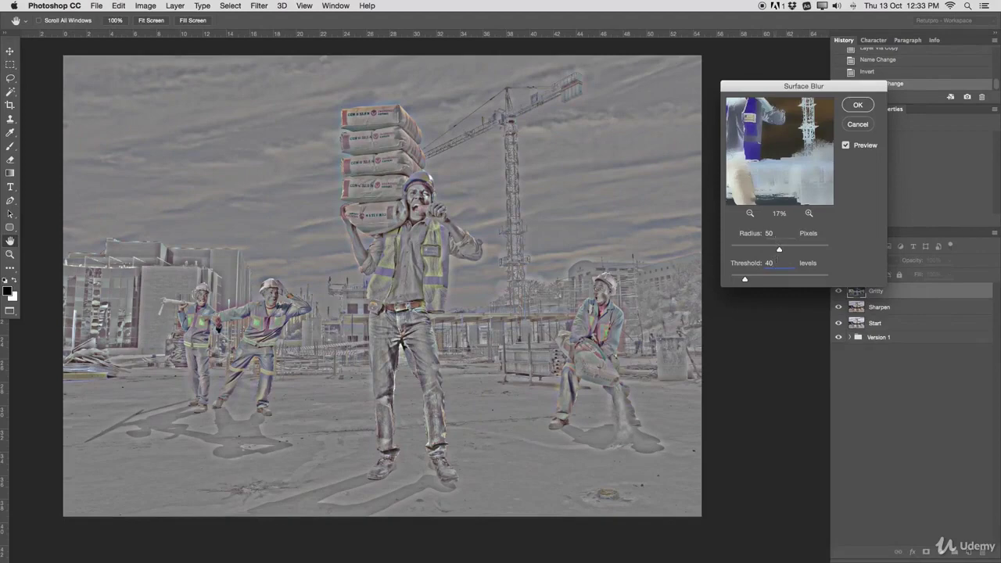
{"action": "left_click", "coordinate": [857, 105]}
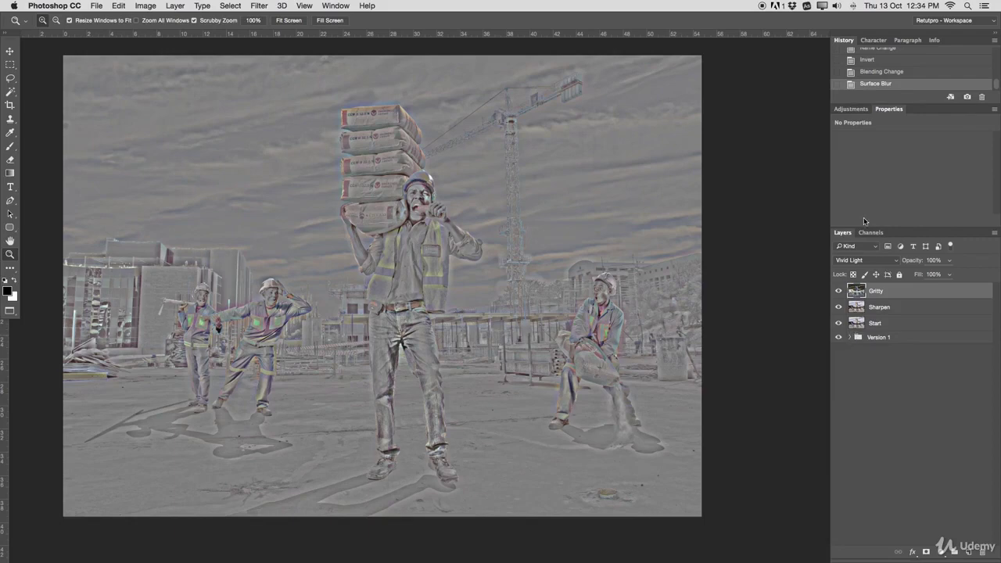
Step: Add a Hue/Saturation adjustment layer above Gritty and lower its saturation to -100
{"action": "left_click", "coordinate": [851, 109]}
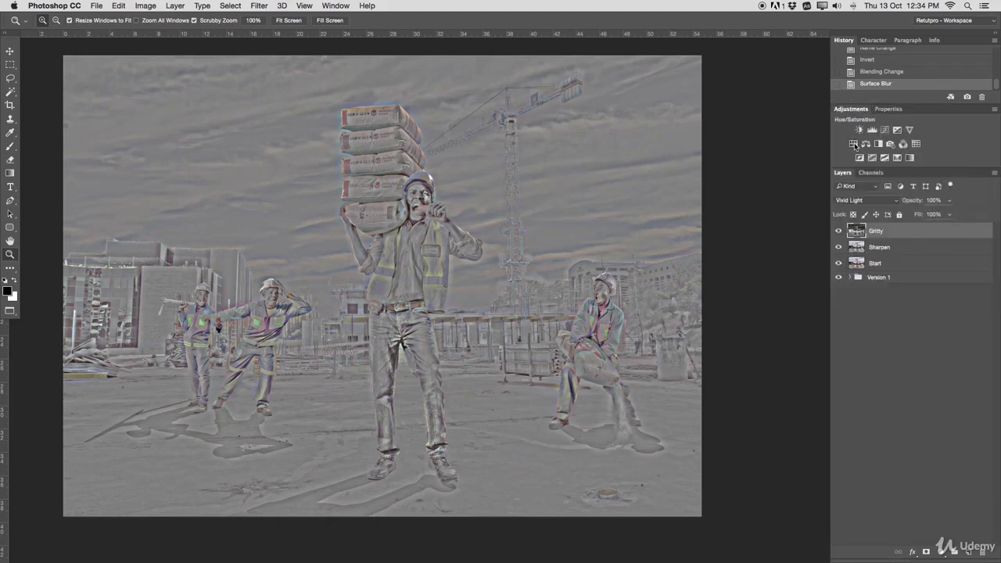
{"action": "left_click", "coordinate": [855, 146]}
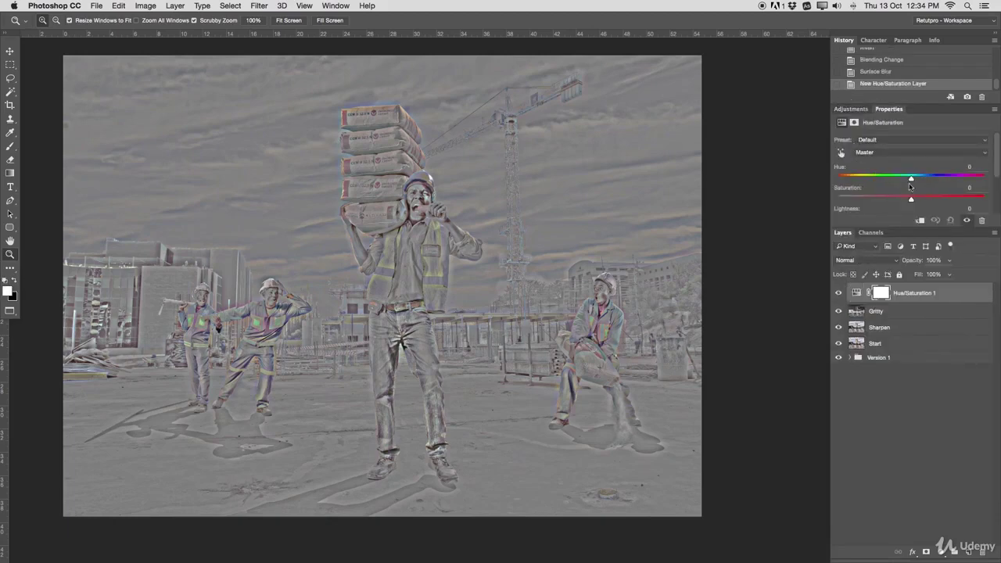
{"action": "left_click_drag", "start_coordinate": [910, 228], "coordinate": [908, 250]}
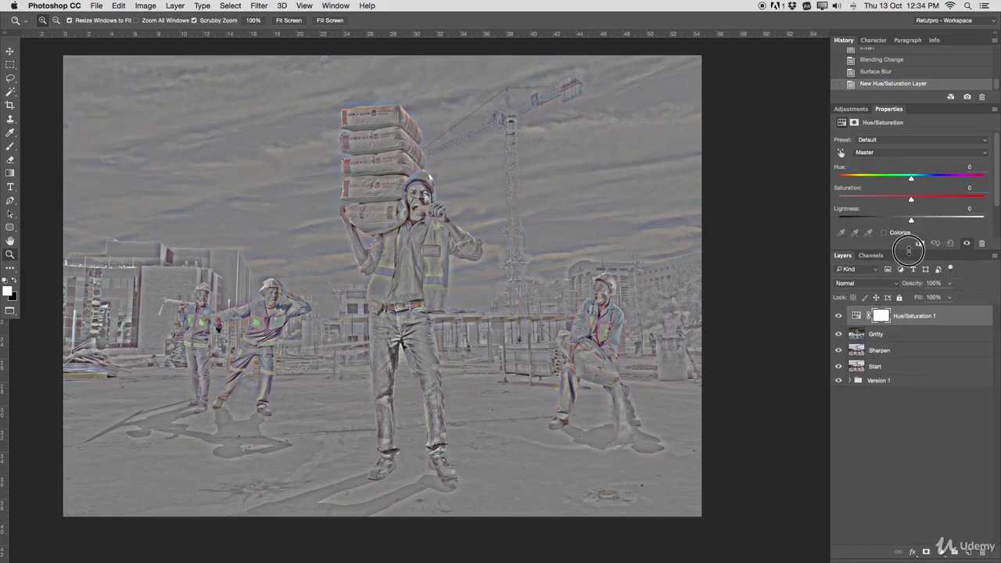
{"action": "left_click_drag", "start_coordinate": [911, 198], "coordinate": [823, 193]}
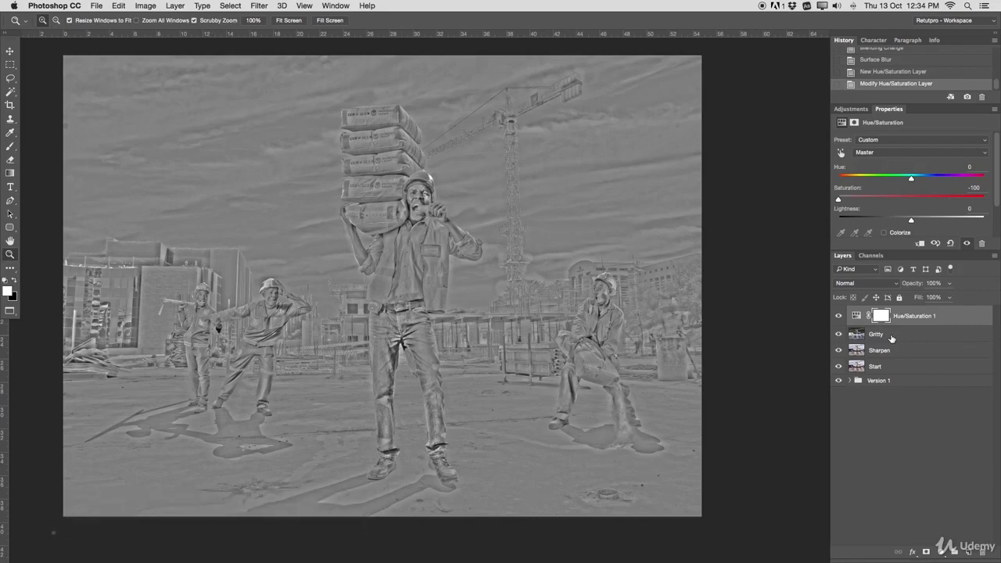
Step: Stamp all visible layers into a new top layer and delete the Hue/Saturation 1 and original Gritty layers
{"action": "key", "text": "super+alt+shift+e"}
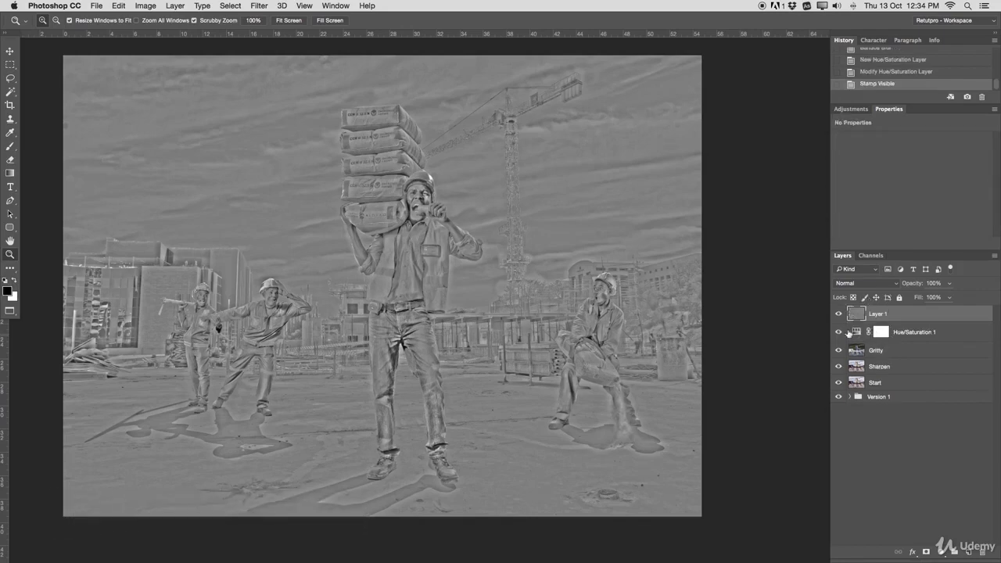
{"action": "left_click", "coordinate": [913, 337]}
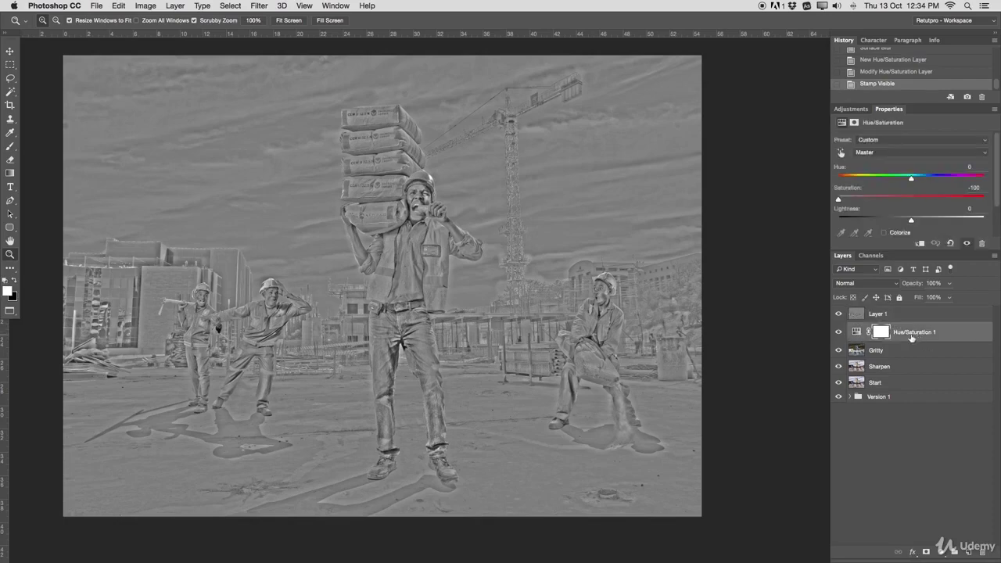
{"action": "left_click", "coordinate": [882, 352], "text": "shift"}
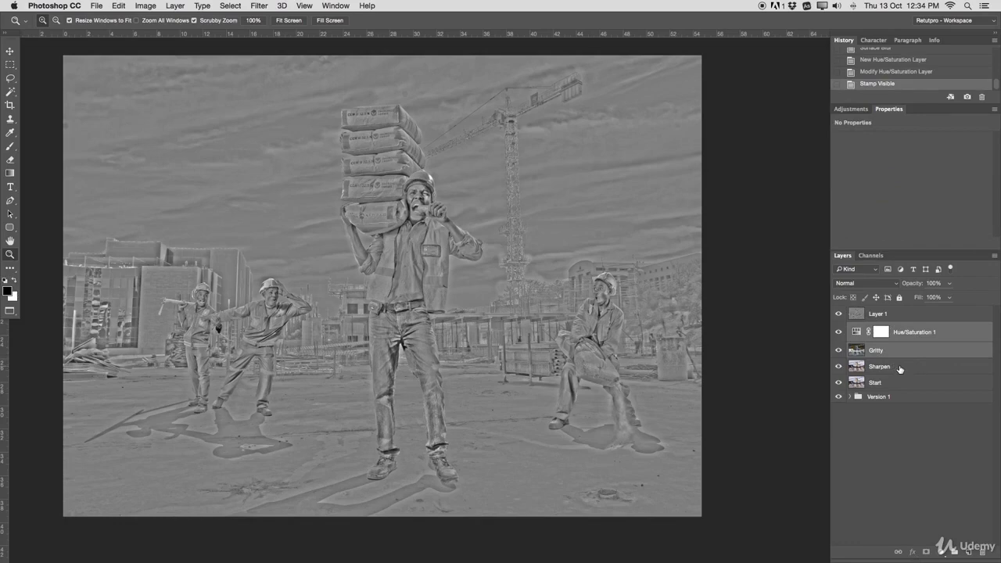
{"action": "key", "text": "Delete"}
Step: Check the stamped layer by hiding and showing it, and rename it Gritty
{"action": "left_click", "coordinate": [893, 317]}
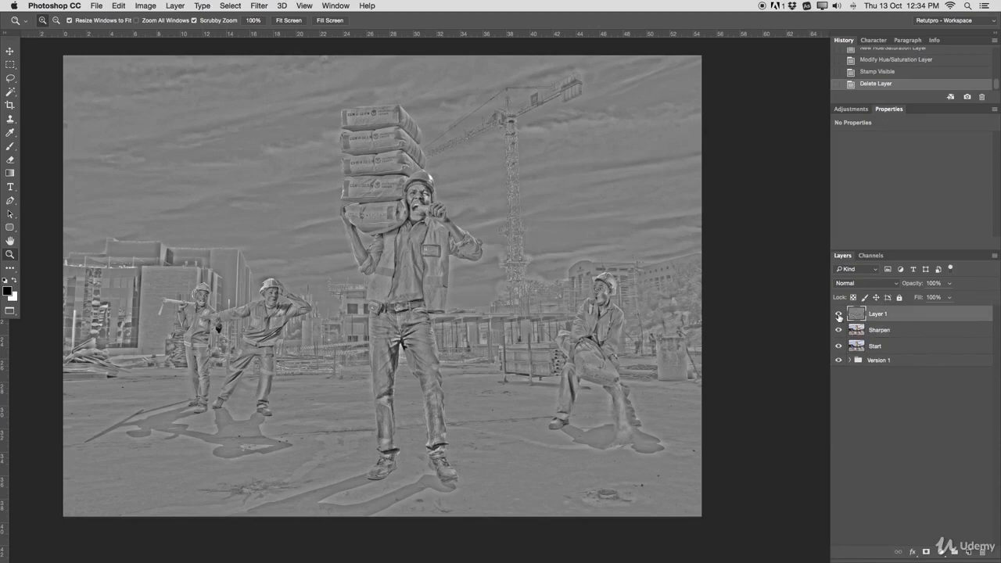
{"action": "left_click", "coordinate": [840, 313]}
{"action": "left_click", "coordinate": [839, 314]}
{"action": "double_click", "coordinate": [879, 313]}
{"action": "key", "text": "BackSpace"}
{"action": "type", "text": "Gritty"}
{"action": "key", "text": "Return"}
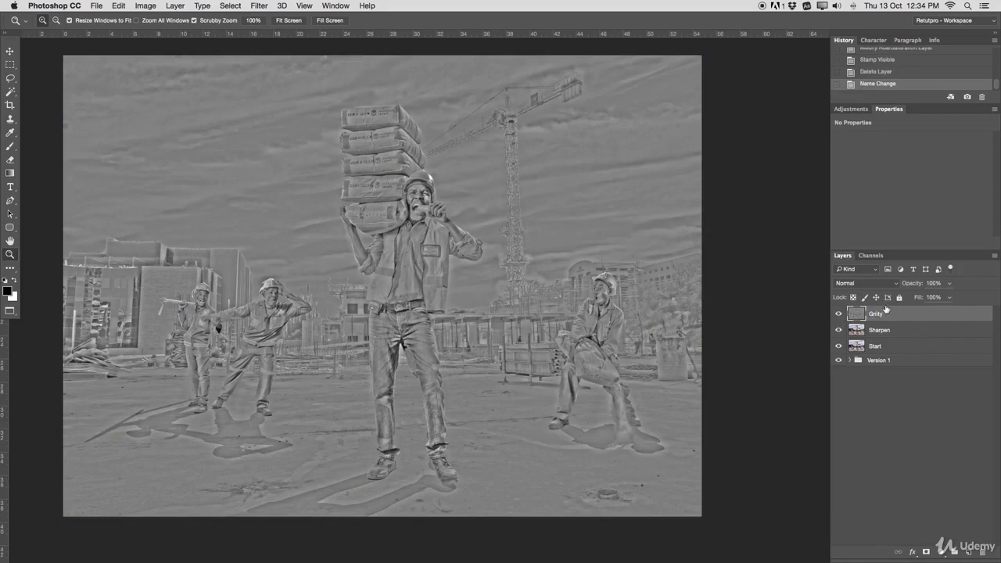
Step: Set the Gritty layer's blend mode to Soft Light and compare the central man up close with the layer hidden and shown
{"action": "left_click", "coordinate": [867, 285]}
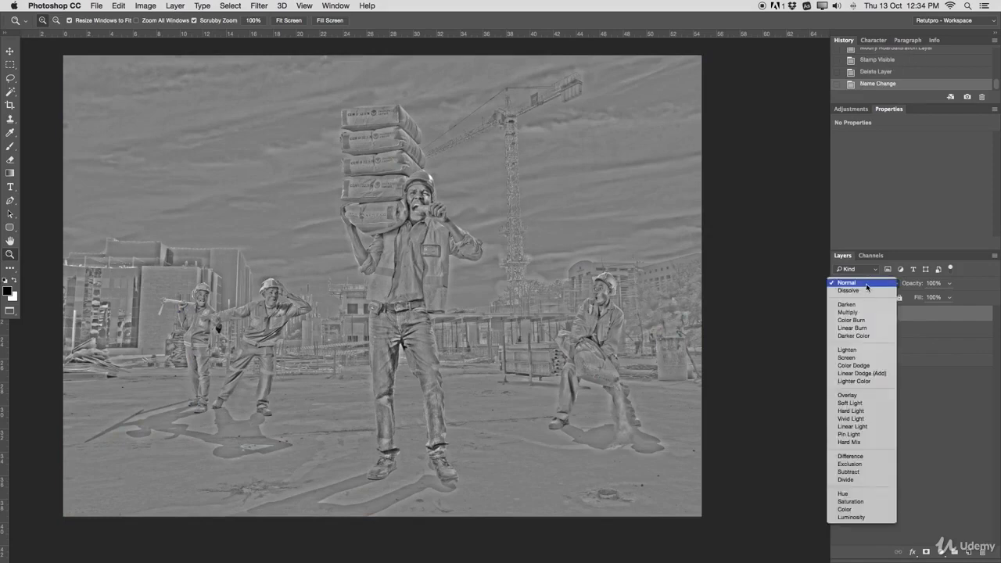
{"action": "left_click", "coordinate": [861, 405]}
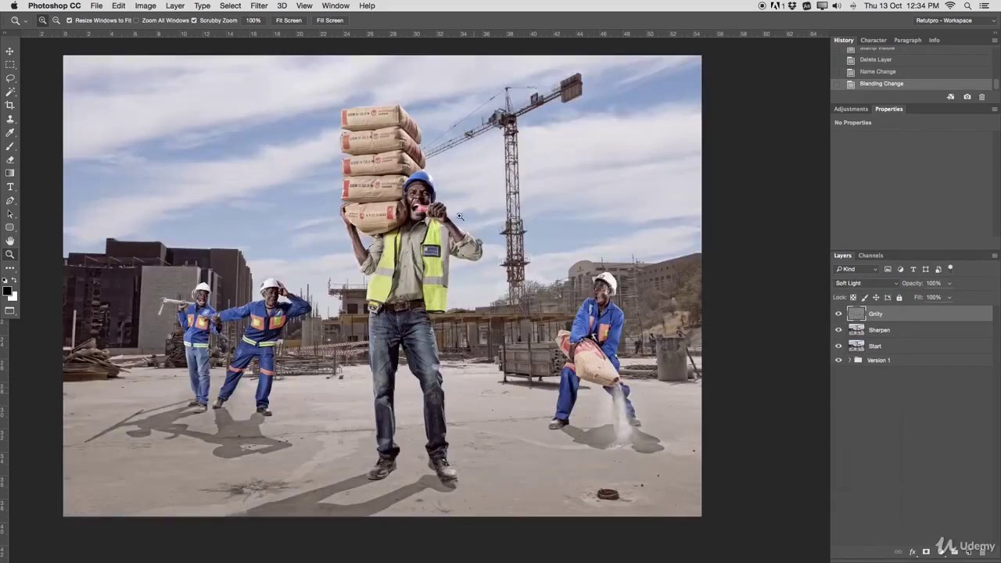
{"action": "left_click_drag", "start_coordinate": [429, 208], "coordinate": [499, 205]}
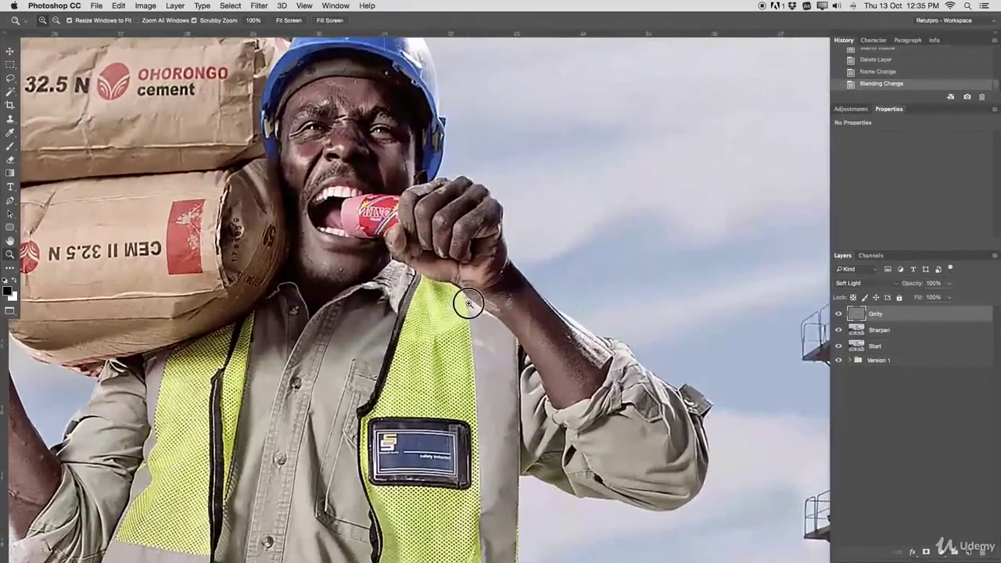
{"action": "left_click", "coordinate": [839, 314]}
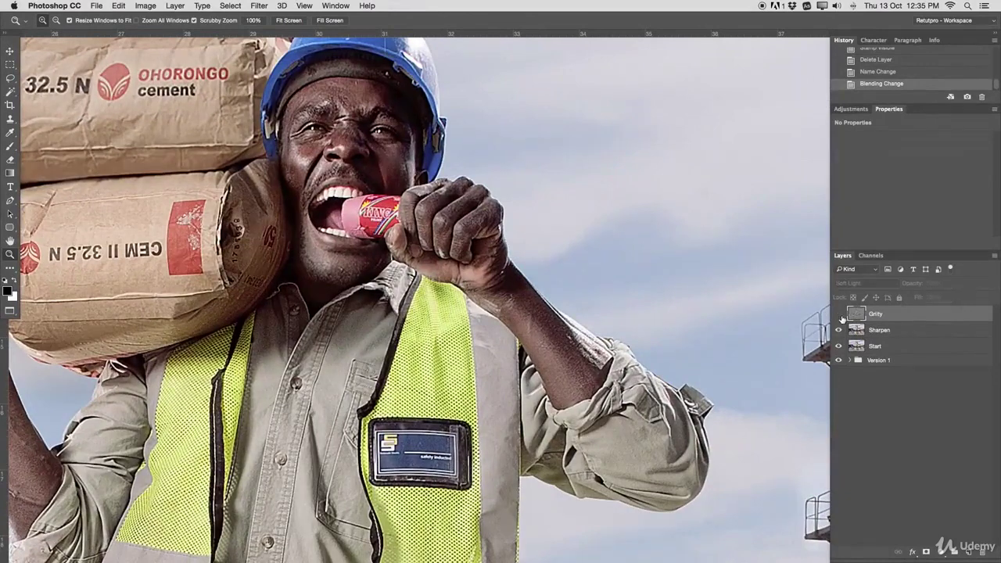
{"action": "left_click", "coordinate": [839, 314]}
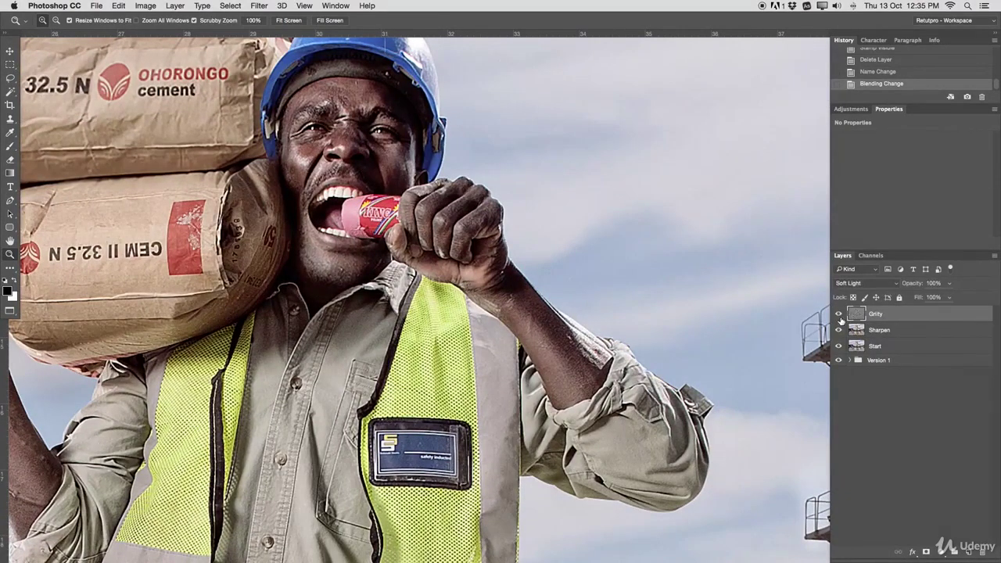
{"action": "left_click", "coordinate": [839, 314]}
{"action": "left_click", "coordinate": [839, 315]}
Step: Change the Gritty layer's blend mode to Overlay and group it with the Sharpen layer
{"action": "left_click", "coordinate": [855, 285]}
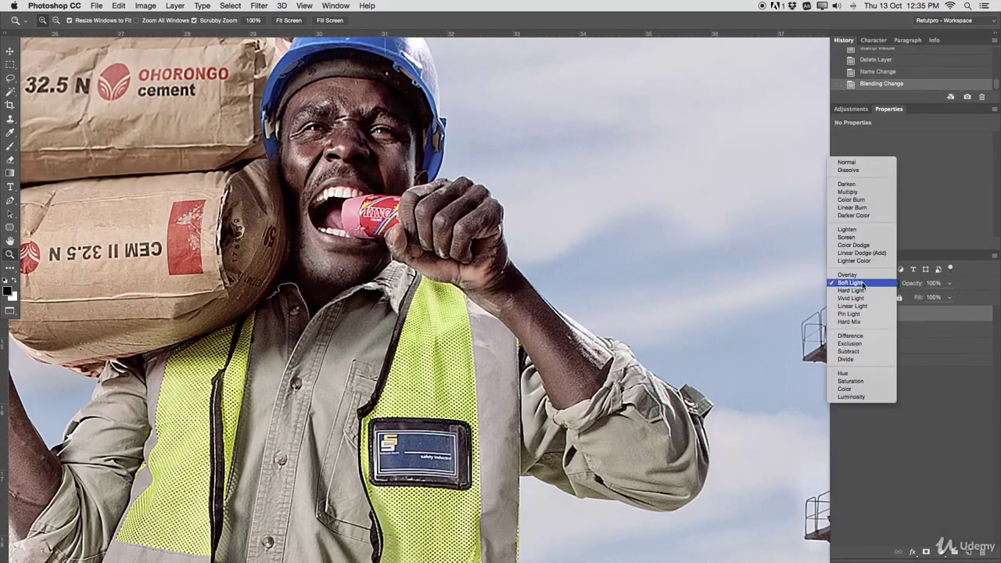
{"action": "left_click", "coordinate": [857, 275]}
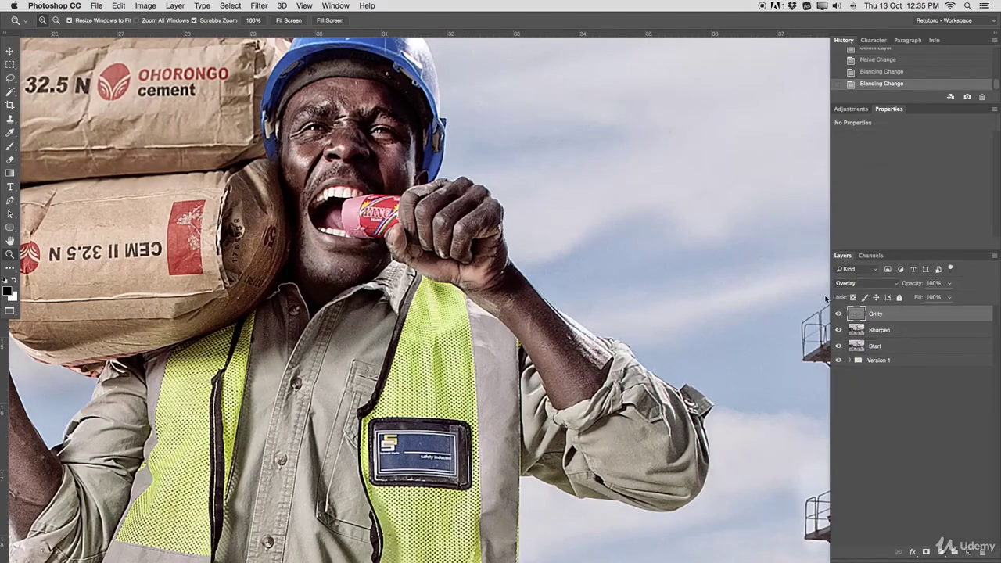
{"action": "left_click", "coordinate": [871, 330], "text": "shift"}
{"action": "key", "text": "super+g"}
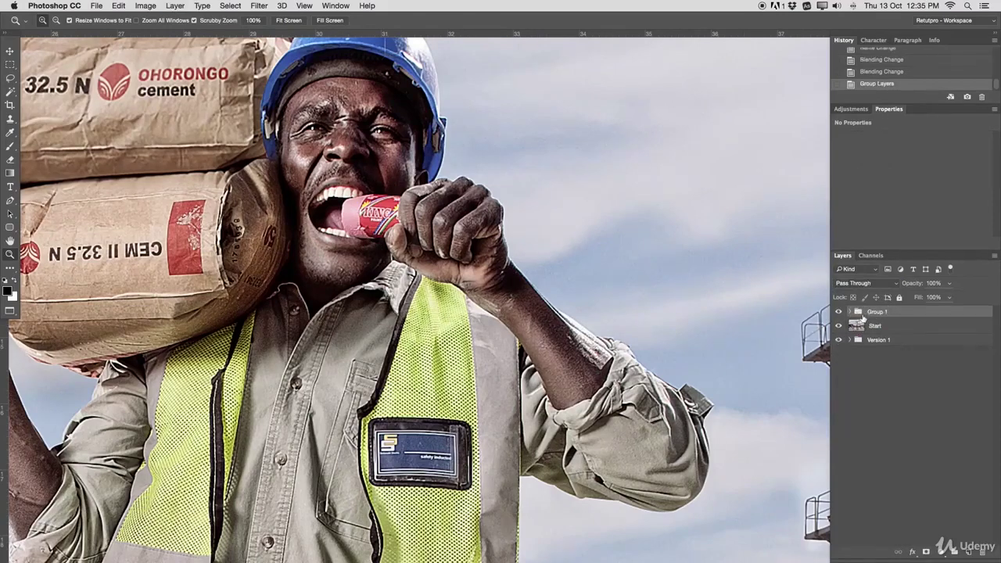
Step: Compare the photo with Group 1 hidden and shown, and set the blend mode of its Gritty layer to Soft Light
{"action": "left_click", "coordinate": [839, 312]}
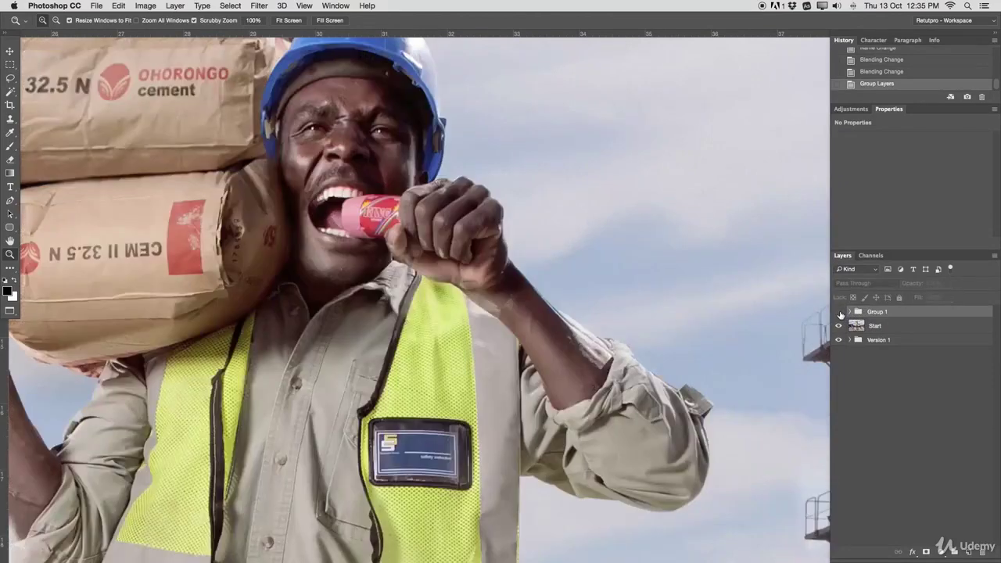
{"action": "left_click", "coordinate": [839, 313]}
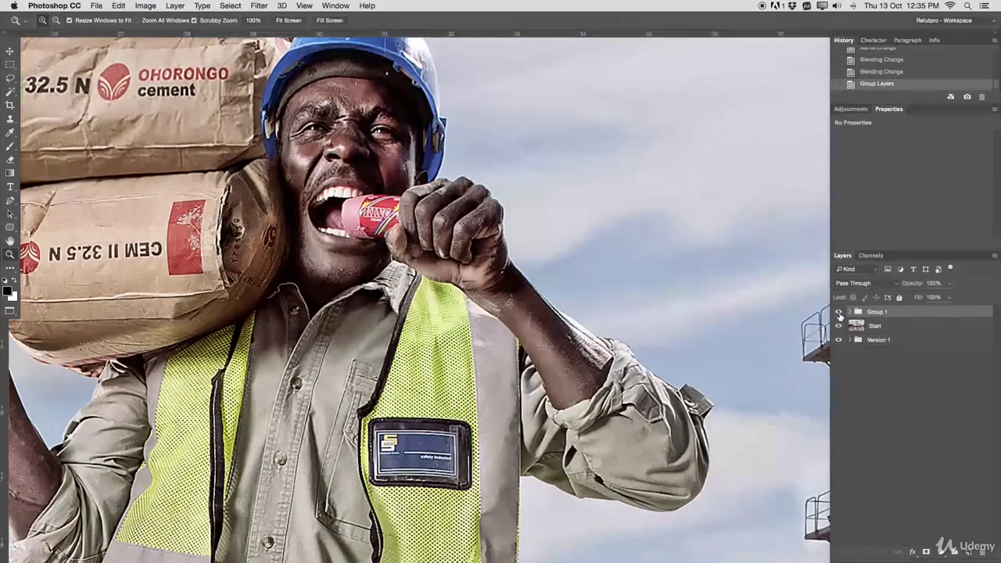
{"action": "left_click", "coordinate": [839, 313]}
{"action": "left_click", "coordinate": [840, 312]}
{"action": "left_click", "coordinate": [851, 312]}
{"action": "left_click", "coordinate": [872, 326]}
{"action": "left_click", "coordinate": [860, 283]}
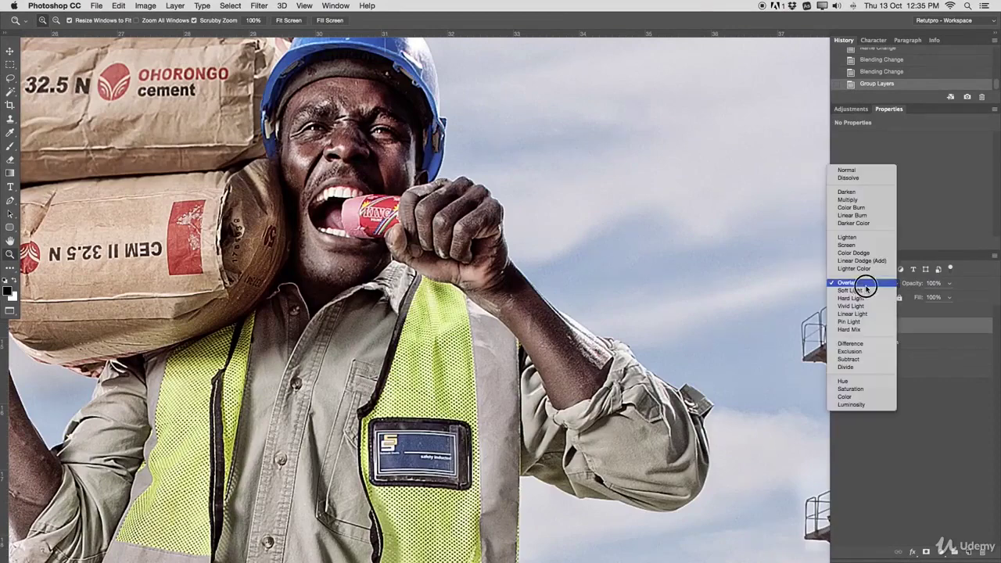
{"action": "left_click", "coordinate": [860, 290]}
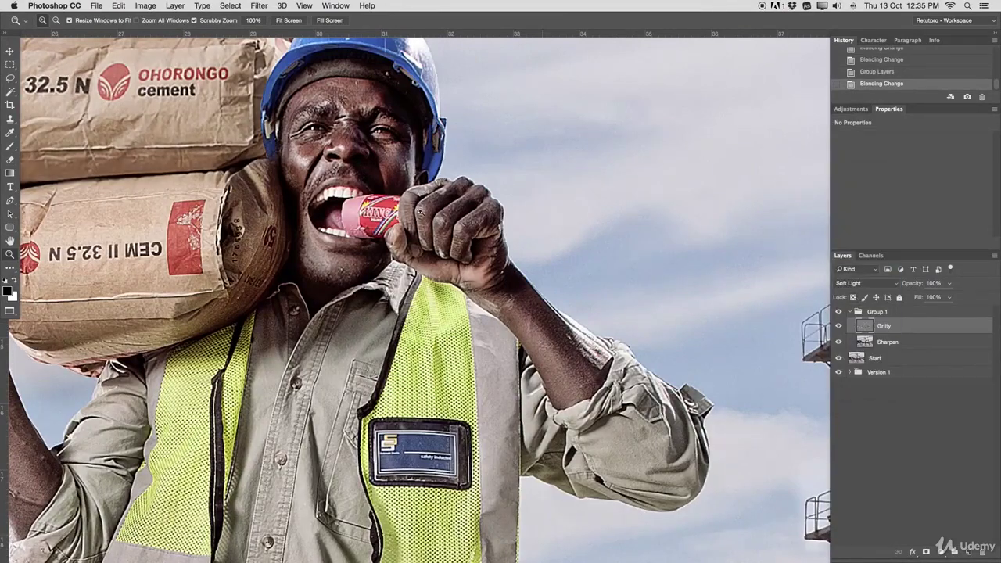
{"action": "left_click", "coordinate": [415, 203], "text": "alt"}
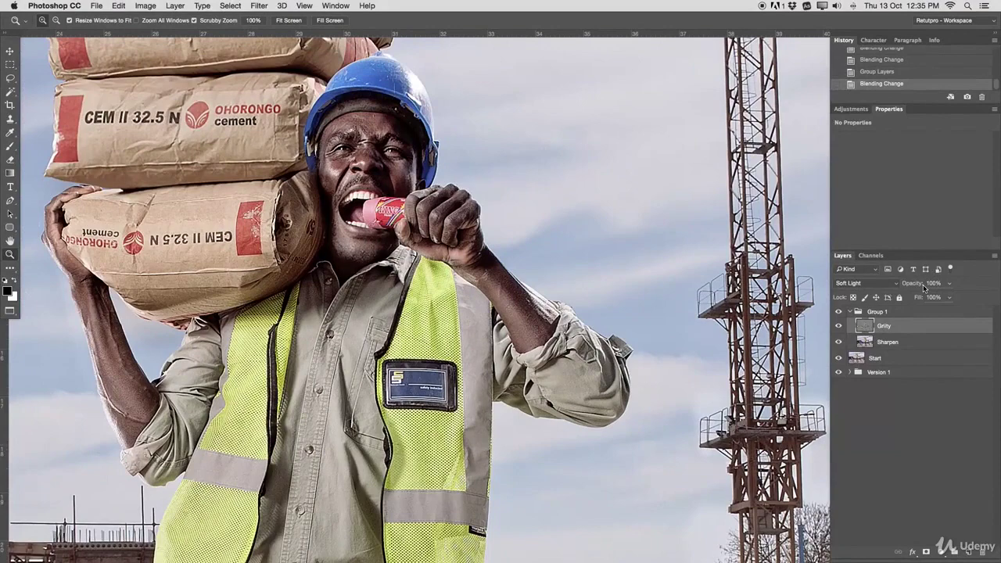
Step: Add a Curves adjustment layer above the Gritty layer, anchoring the curve's shadows and raising its highlights slightly
{"action": "left_click_drag", "start_coordinate": [526, 299], "coordinate": [474, 298]}
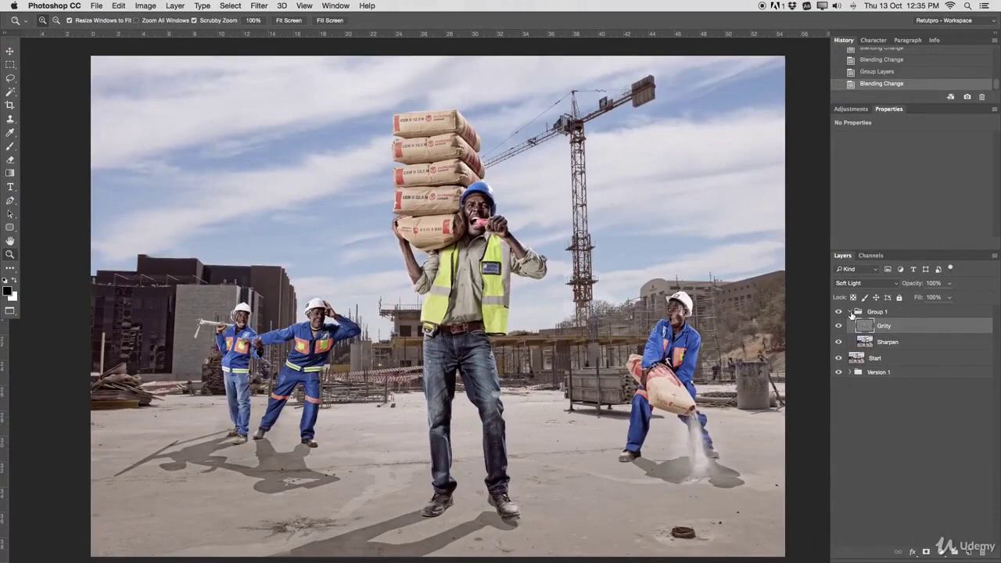
{"action": "left_click", "coordinate": [855, 111]}
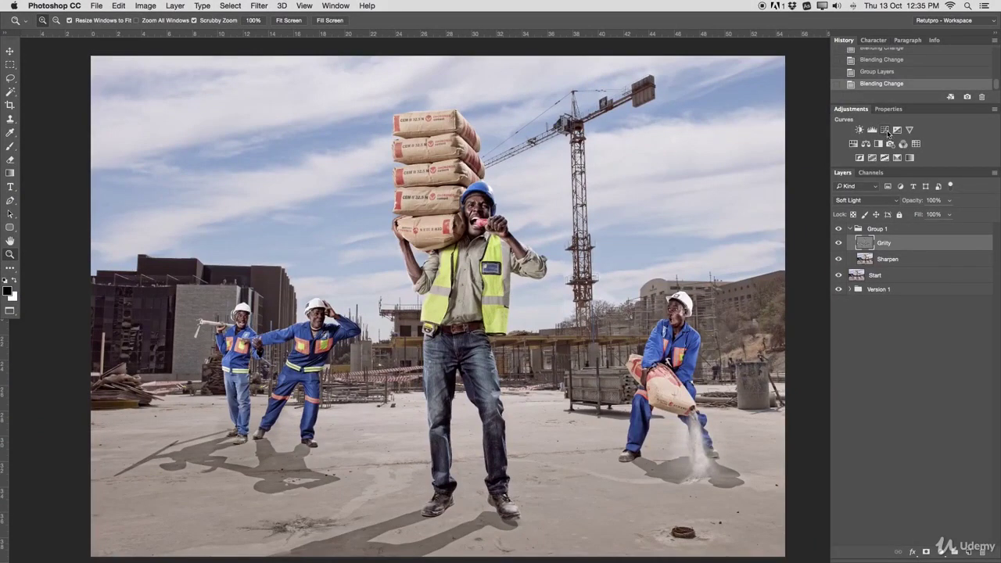
{"action": "left_click", "coordinate": [884, 130]}
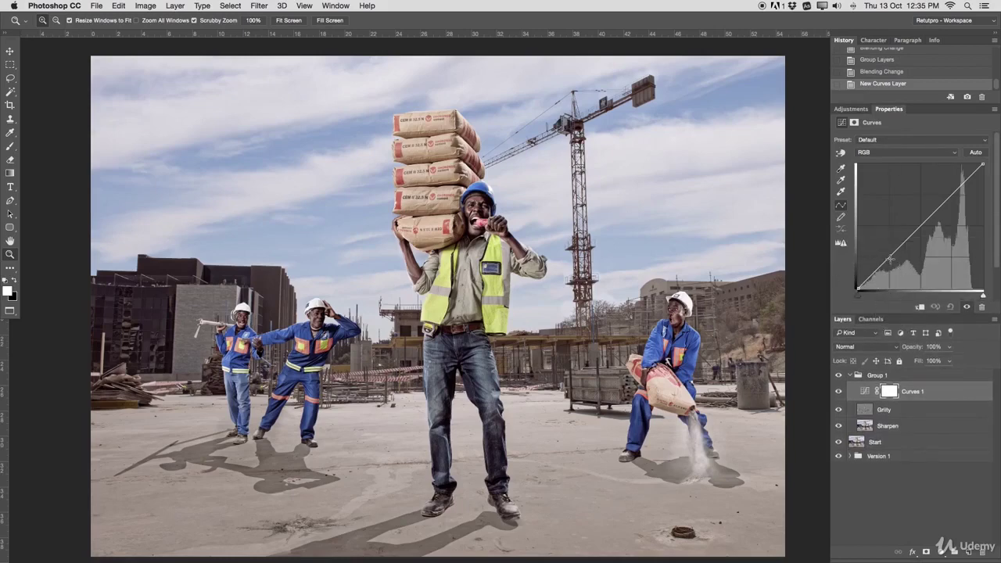
{"action": "left_click", "coordinate": [891, 255]}
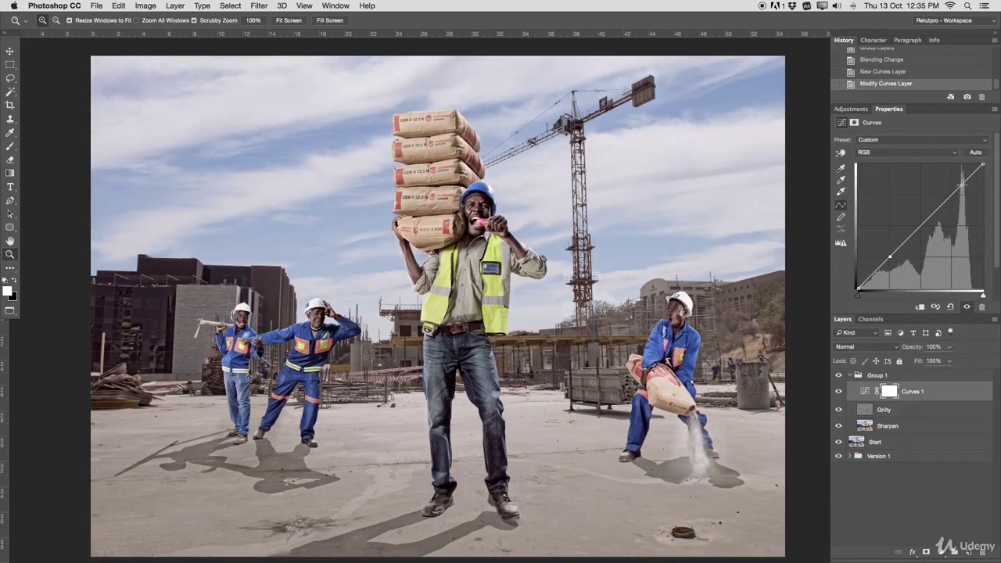
{"action": "left_click_drag", "start_coordinate": [962, 184], "coordinate": [960, 182]}
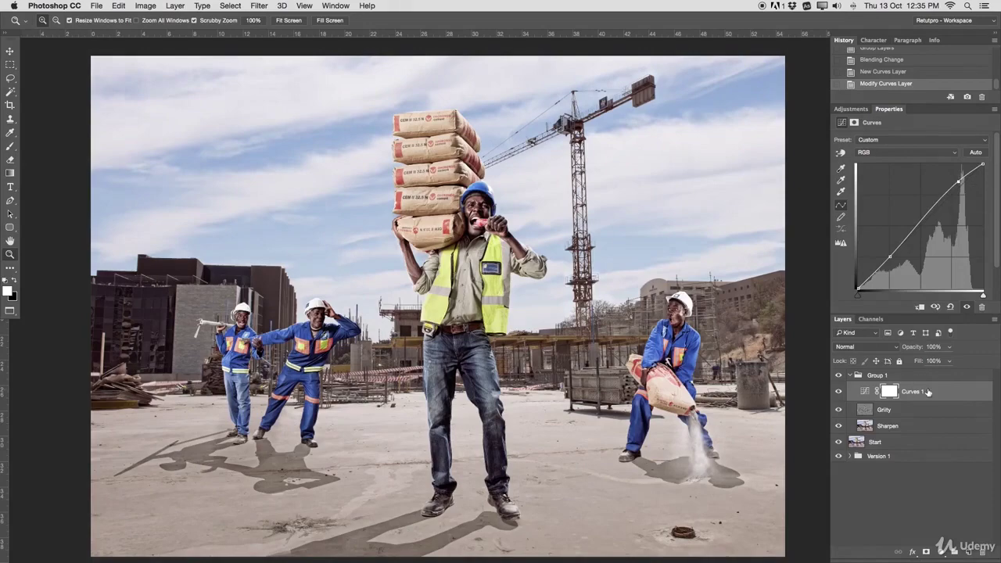
Step: Compare the photo with the Curves 1 layer hidden and shown
{"action": "left_click", "coordinate": [839, 393]}
{"action": "left_click", "coordinate": [839, 393]}
{"action": "left_click", "coordinate": [838, 393]}
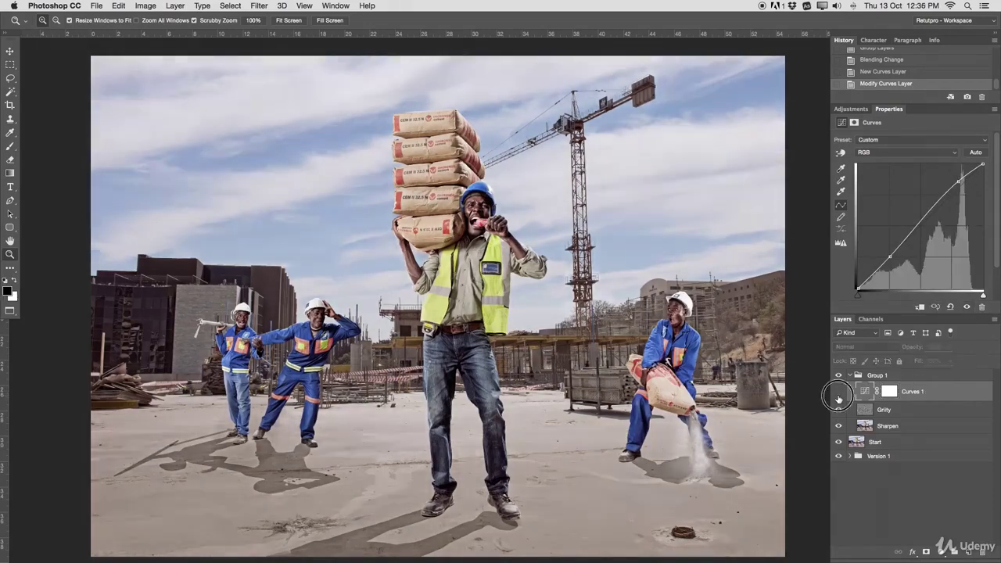
{"action": "left_click", "coordinate": [838, 392]}
Step: Select the Curves 1 layer mask and invert it to black
{"action": "left_click", "coordinate": [895, 381]}
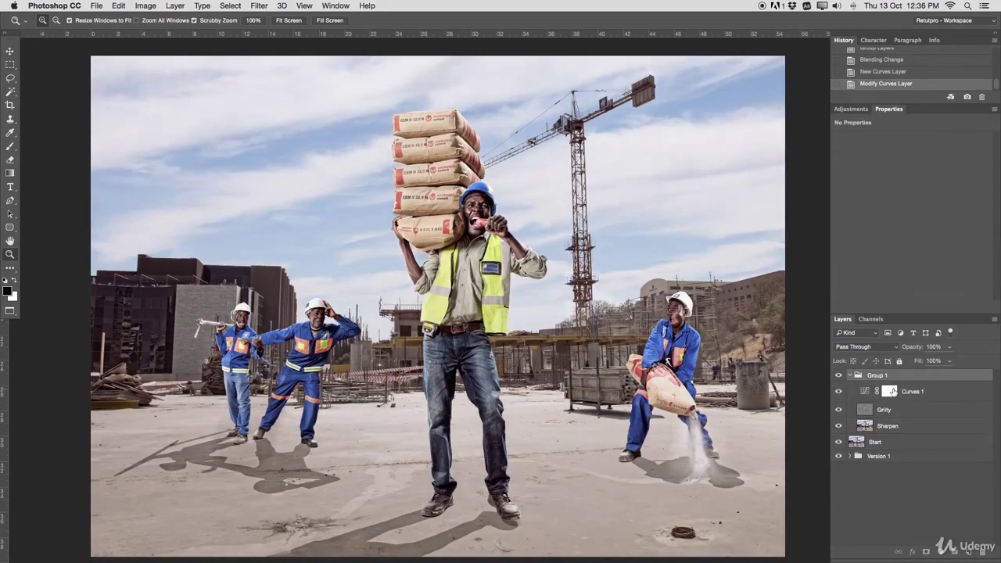
{"action": "left_click", "coordinate": [890, 391]}
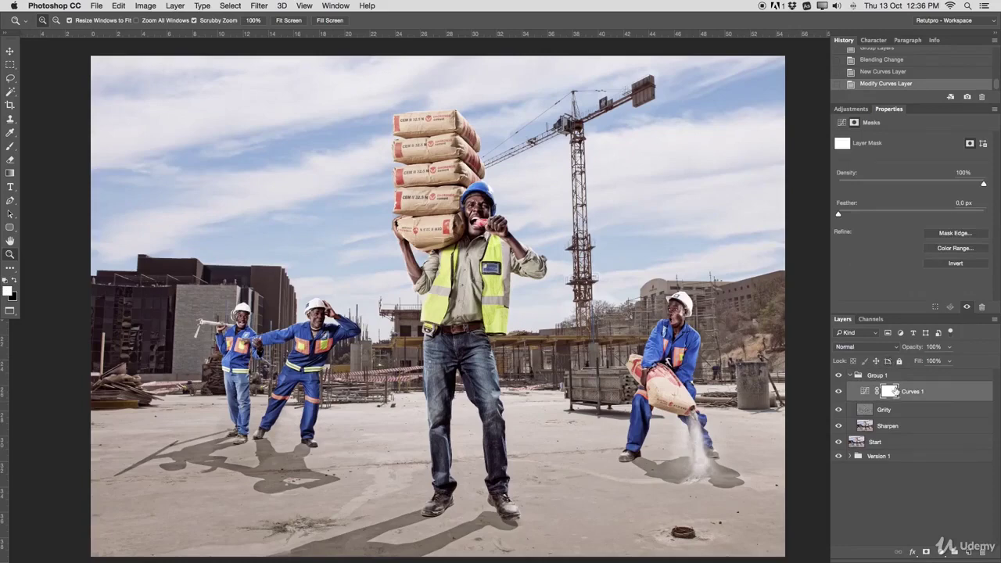
{"action": "key", "text": "super+i"}
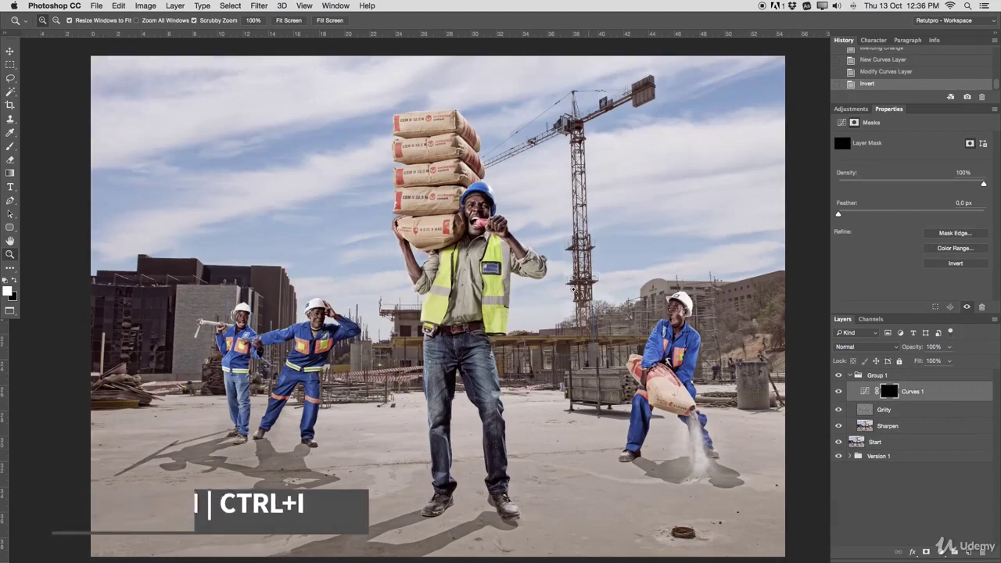
Step: Paint white with the Brush tool on the Curves 1 mask over the central man's face, hand and shirt
{"action": "key", "text": "b"}
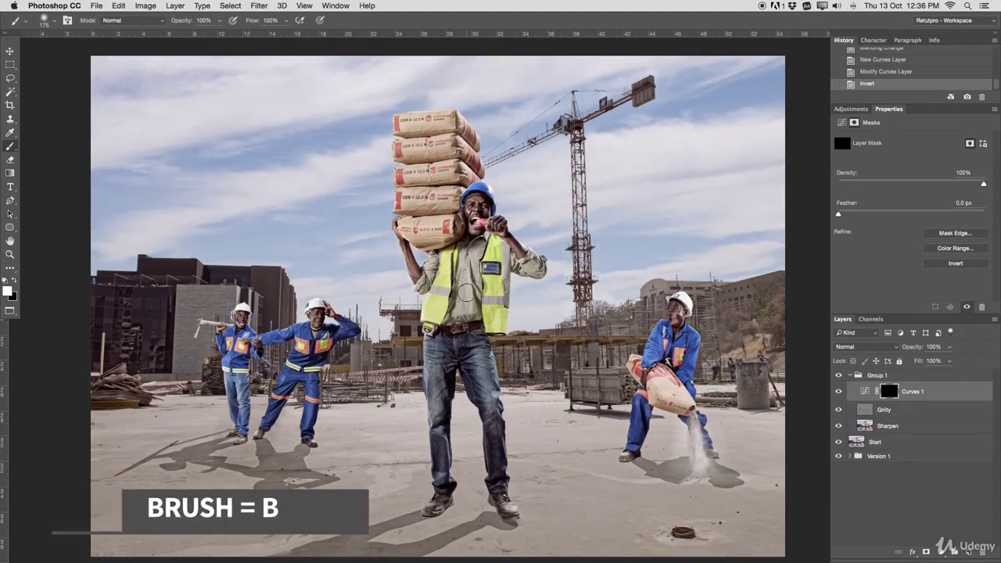
{"action": "mouse_move", "coordinate": [466, 293]}
{"action": "left_mouse_down"}
{"action": "mouse_move", "coordinate": [522, 298]}
{"action": "mouse_move", "coordinate": [509, 503]}
{"action": "mouse_move", "coordinate": [511, 158]}
{"action": "mouse_move", "coordinate": [494, 454]}
{"action": "mouse_move", "coordinate": [494, 118]}
{"action": "mouse_move", "coordinate": [424, 168]}
{"action": "mouse_move", "coordinate": [368, 242]}
{"action": "mouse_move", "coordinate": [352, 230]}
{"action": "left_mouse_up"}
{"action": "key", "text": "z"}
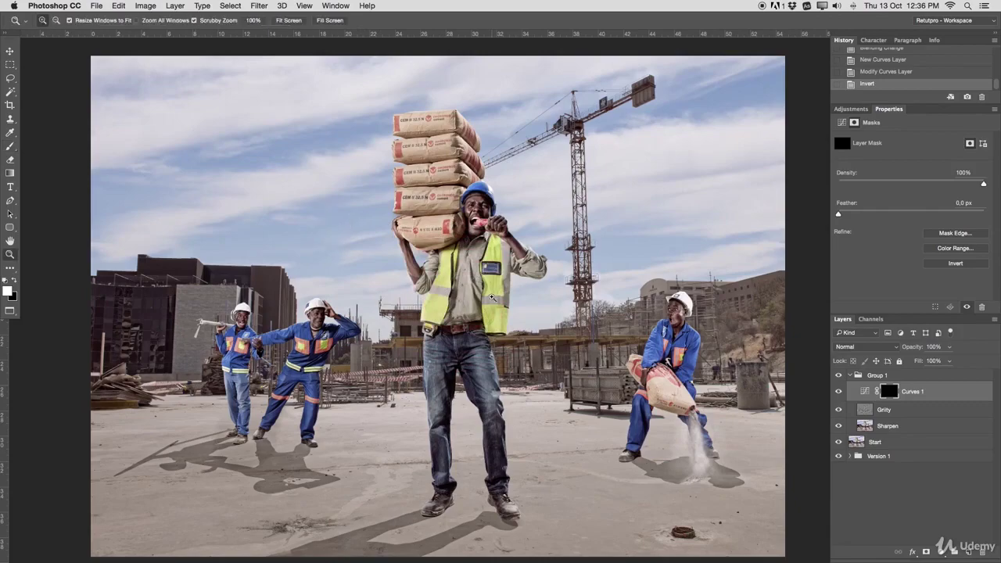
{"action": "left_click_drag", "start_coordinate": [491, 297], "coordinate": [497, 293]}
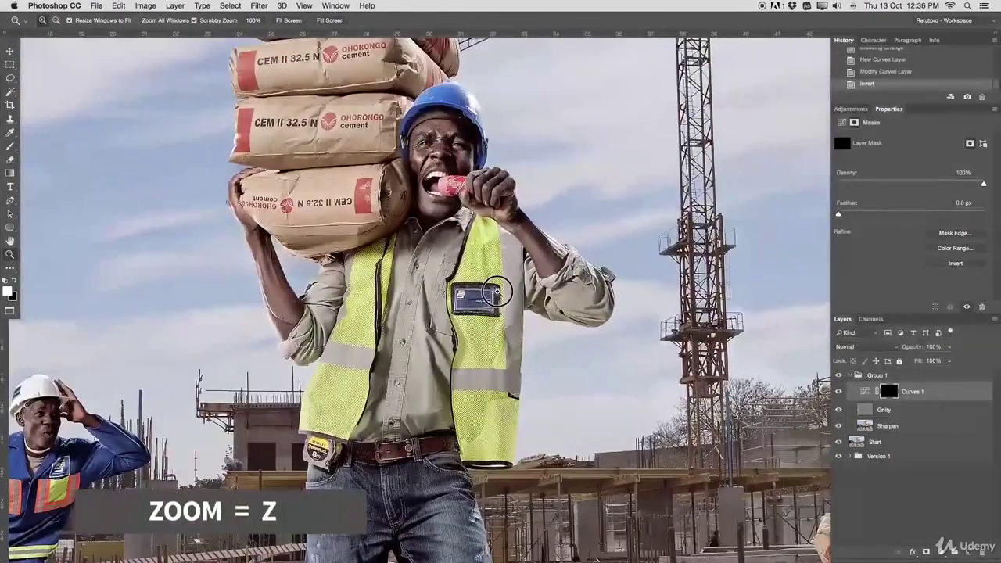
{"action": "key", "text": "b"}
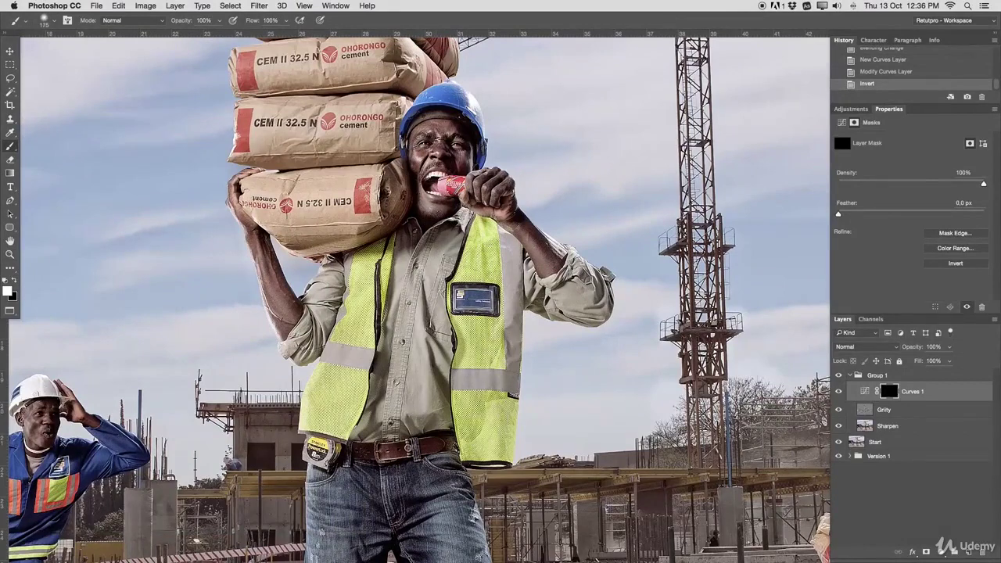
{"action": "left_click_drag", "start_coordinate": [444, 134], "coordinate": [453, 160]}
{"action": "left_click", "coordinate": [431, 197]}
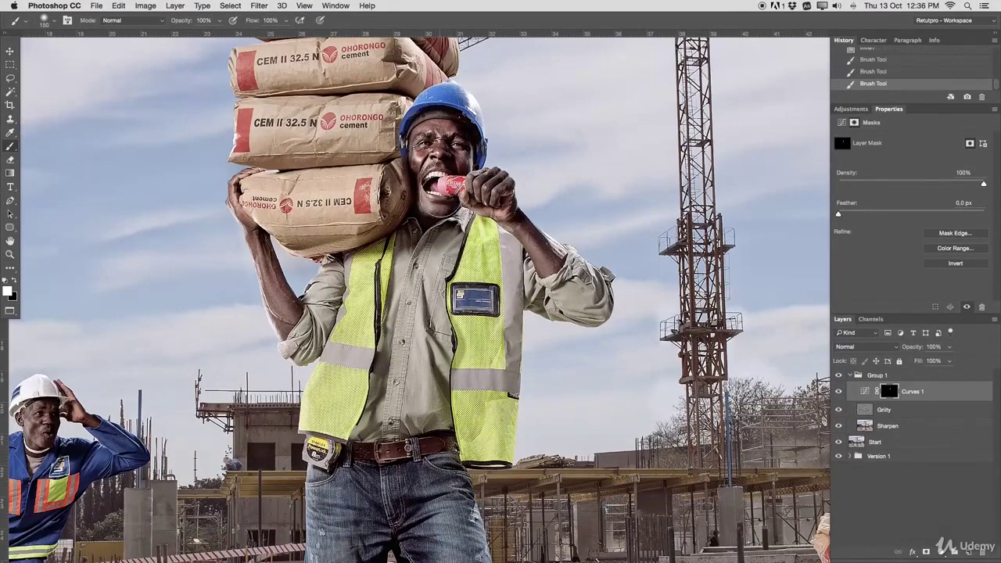
{"action": "left_click", "coordinate": [483, 188]}
{"action": "mouse_move", "coordinate": [450, 269]}
{"action": "left_mouse_down"}
{"action": "mouse_move", "coordinate": [398, 398]}
{"action": "mouse_move", "coordinate": [412, 325]}
{"action": "left_mouse_up"}
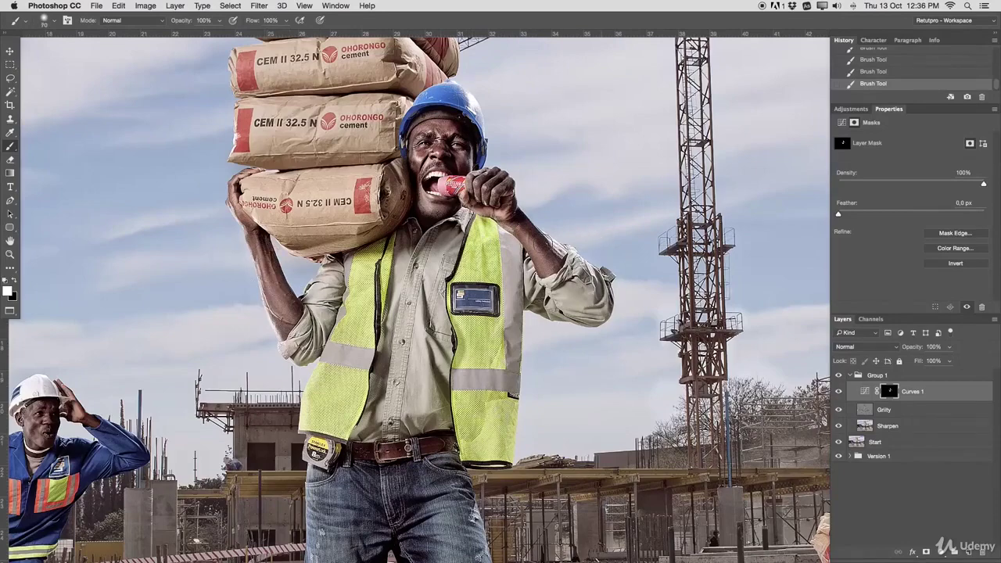
Step: Enlarge the brush to 100 and paint white on the Curves 1 mask over the central man's jeans and shoes
{"action": "scroll", "coordinate": [508, 305], "scroll_direction": "down", "scroll_amount": 6}
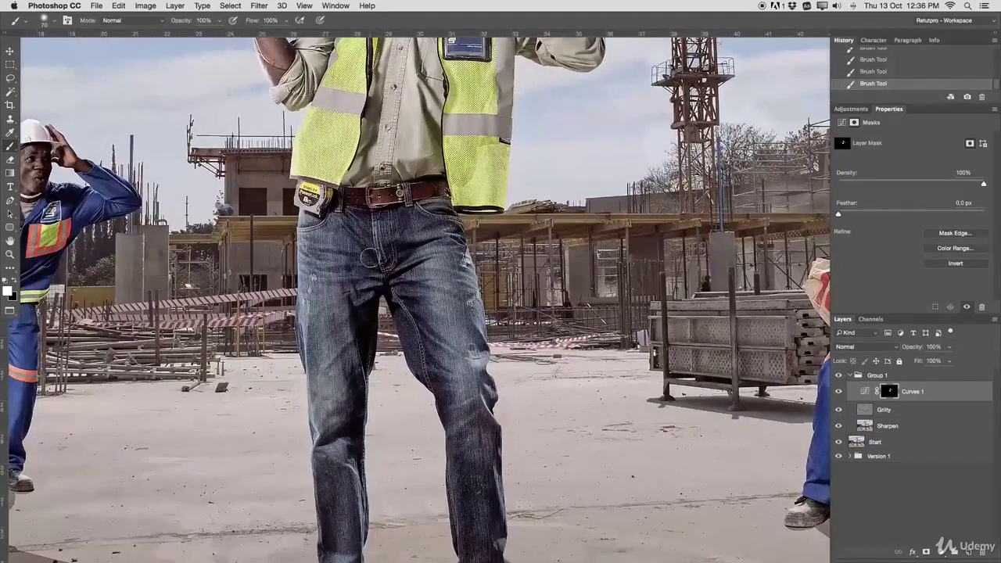
{"action": "key", "text": "bracketright"}
{"action": "key", "text": "bracketright"}
{"action": "key", "text": "bracketright"}
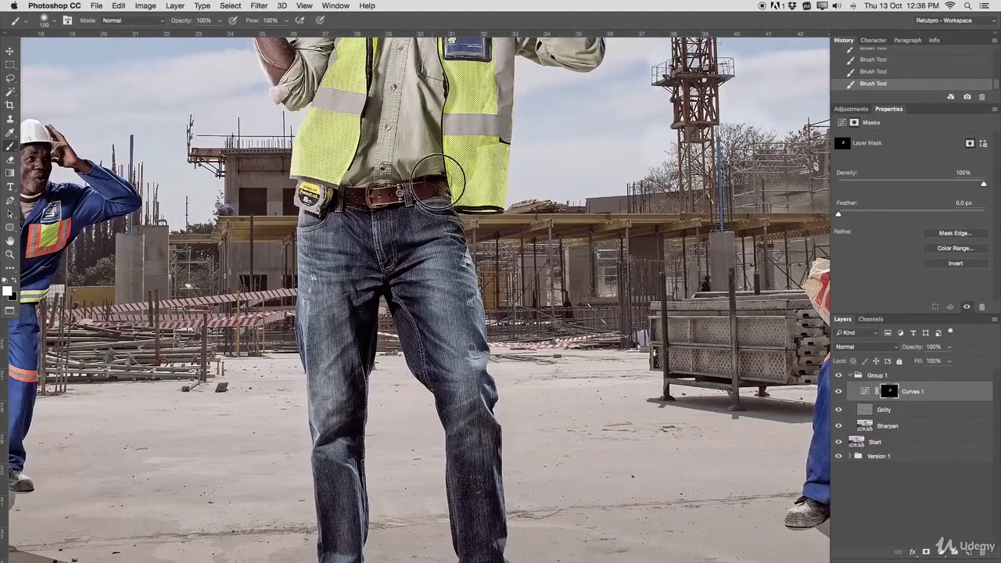
{"action": "scroll", "coordinate": [469, 298], "scroll_direction": "down", "scroll_amount": 5}
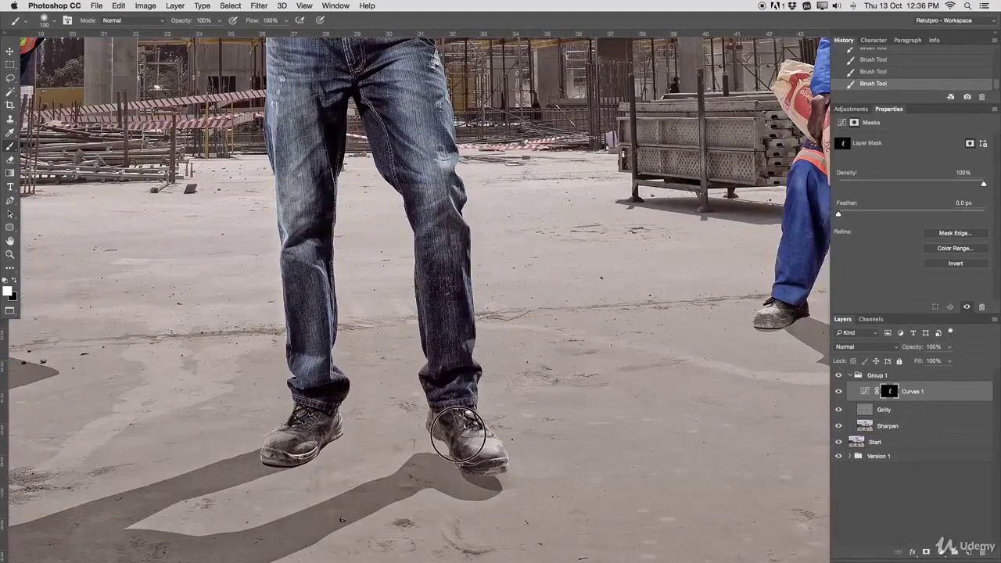
Step: Paint white on the Curves 1 mask over the two workers in blue beside the brick building
{"action": "left_click_drag", "start_coordinate": [267, 279], "coordinate": [622, 332]}
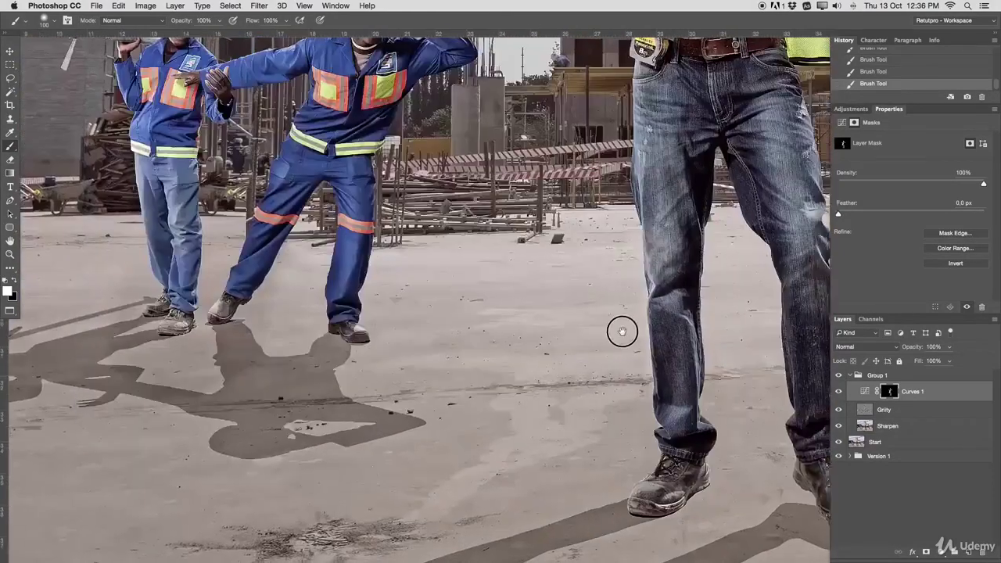
{"action": "scroll", "coordinate": [622, 331], "scroll_direction": "up", "scroll_amount": 4}
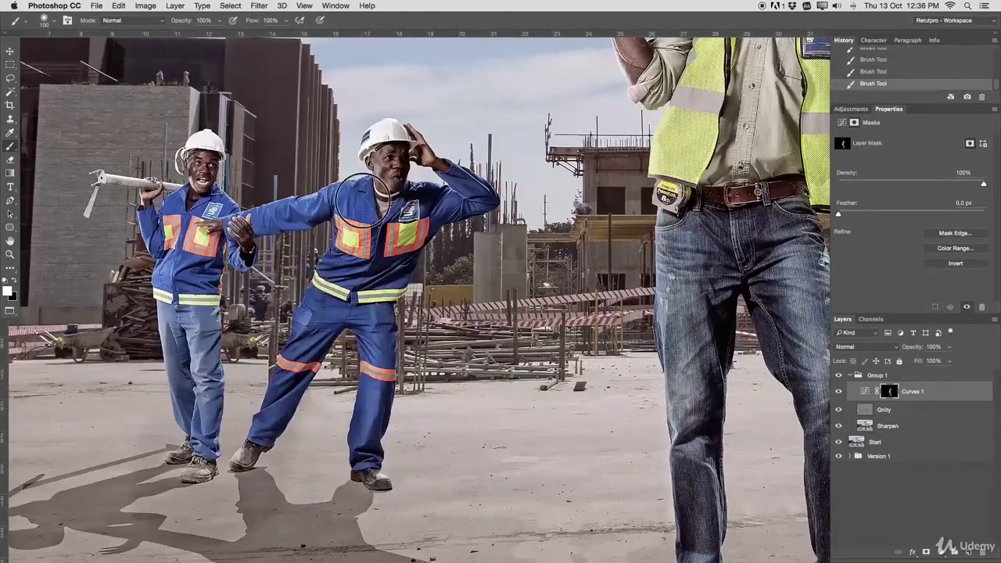
{"action": "mouse_move", "coordinate": [364, 200]}
{"action": "left_mouse_down"}
{"action": "mouse_move", "coordinate": [241, 475]}
{"action": "mouse_move", "coordinate": [363, 330]}
{"action": "mouse_move", "coordinate": [380, 429]}
{"action": "mouse_move", "coordinate": [396, 255]}
{"action": "mouse_move", "coordinate": [426, 221]}
{"action": "mouse_move", "coordinate": [454, 215]}
{"action": "mouse_move", "coordinate": [449, 186]}
{"action": "mouse_move", "coordinate": [388, 147]}
{"action": "mouse_move", "coordinate": [377, 196]}
{"action": "mouse_move", "coordinate": [376, 161]}
{"action": "left_mouse_up"}
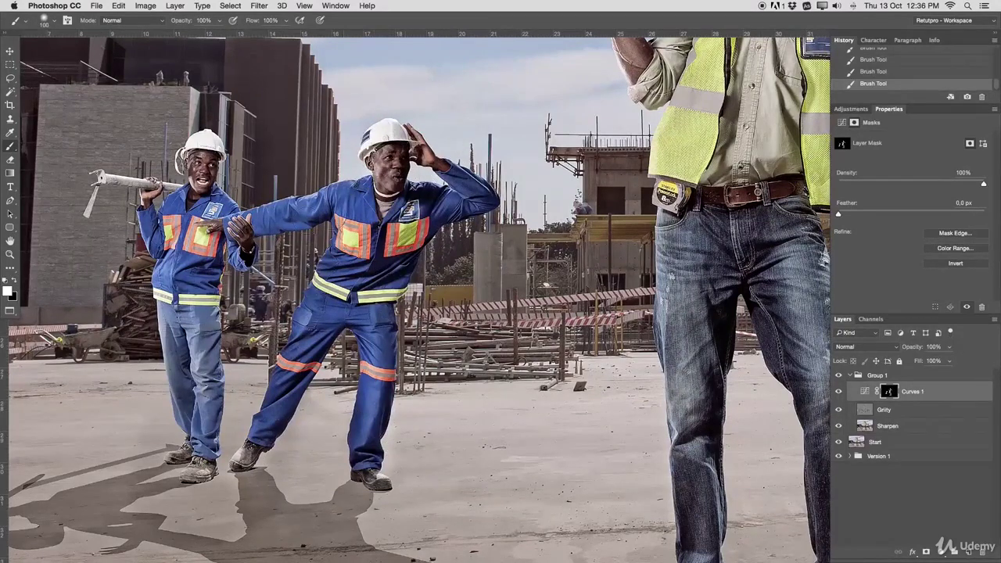
{"action": "mouse_move", "coordinate": [201, 188]}
{"action": "left_mouse_down"}
{"action": "mouse_move", "coordinate": [202, 148]}
{"action": "mouse_move", "coordinate": [172, 296]}
{"action": "mouse_move", "coordinate": [202, 252]}
{"action": "mouse_move", "coordinate": [202, 390]}
{"action": "mouse_move", "coordinate": [172, 425]}
{"action": "left_mouse_up"}
Step: Paint white on the Curves 1 mask over the worker emptying the cement bag, varying the brush size up to 175
{"action": "key", "text": "z"}
{"action": "left_click", "coordinate": [333, 333], "text": "alt"}
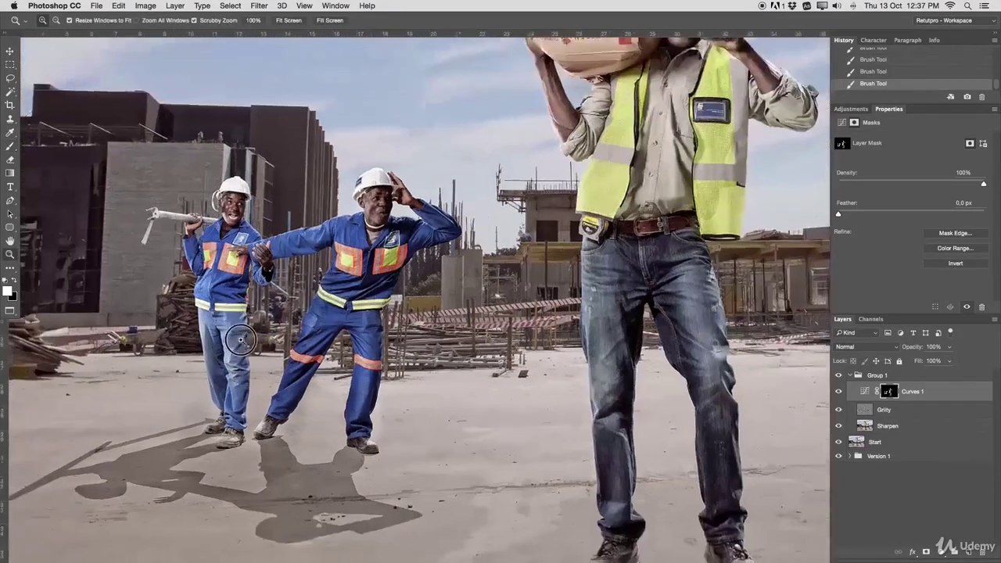
{"action": "scroll", "coordinate": [456, 338], "scroll_direction": "right", "scroll_amount": 5}
{"action": "scroll", "coordinate": [655, 287], "scroll_direction": "up", "scroll_amount": 2}
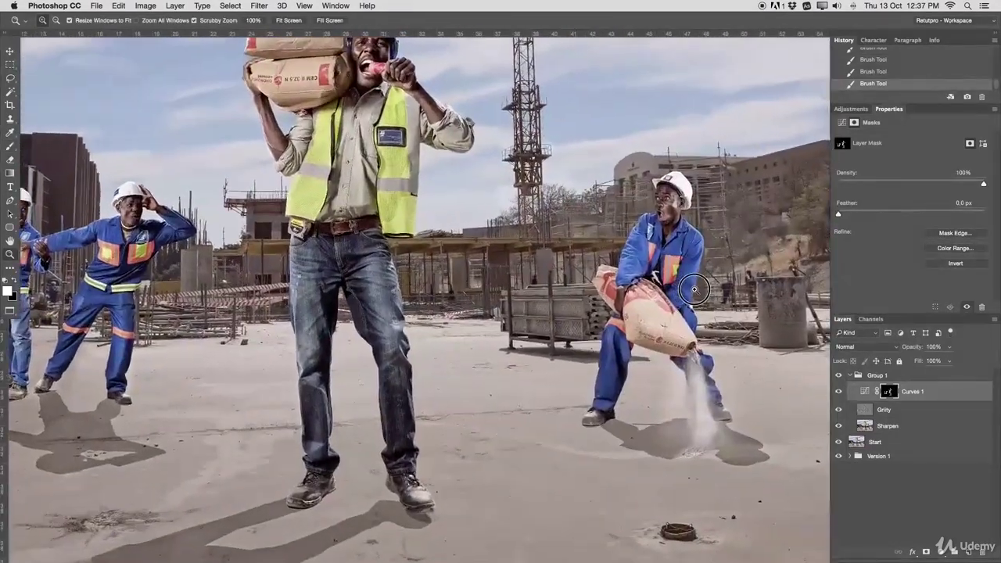
{"action": "scroll", "coordinate": [655, 287], "scroll_direction": "right", "scroll_amount": 1}
{"action": "key", "text": "b"}
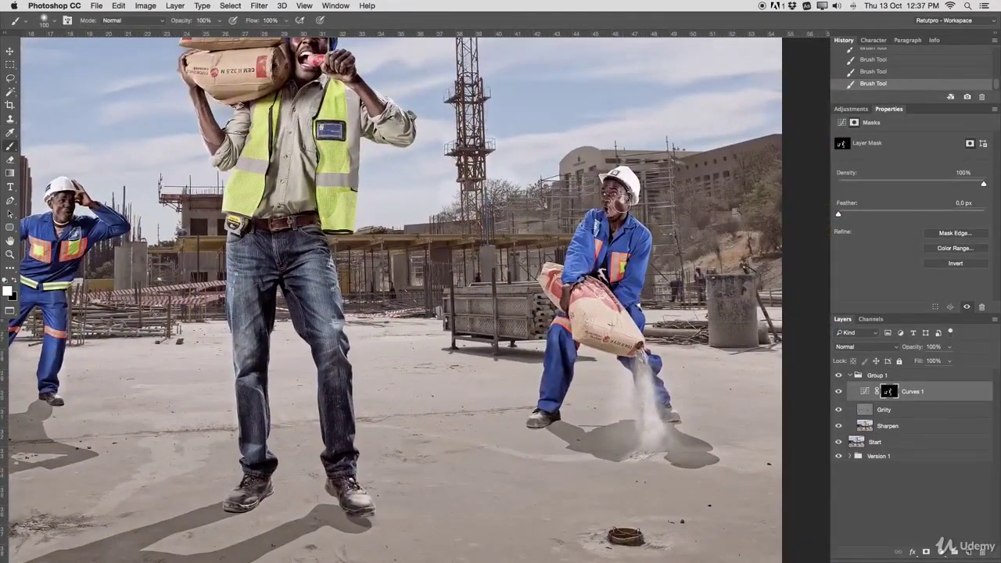
{"action": "key", "text": "bracketright"}
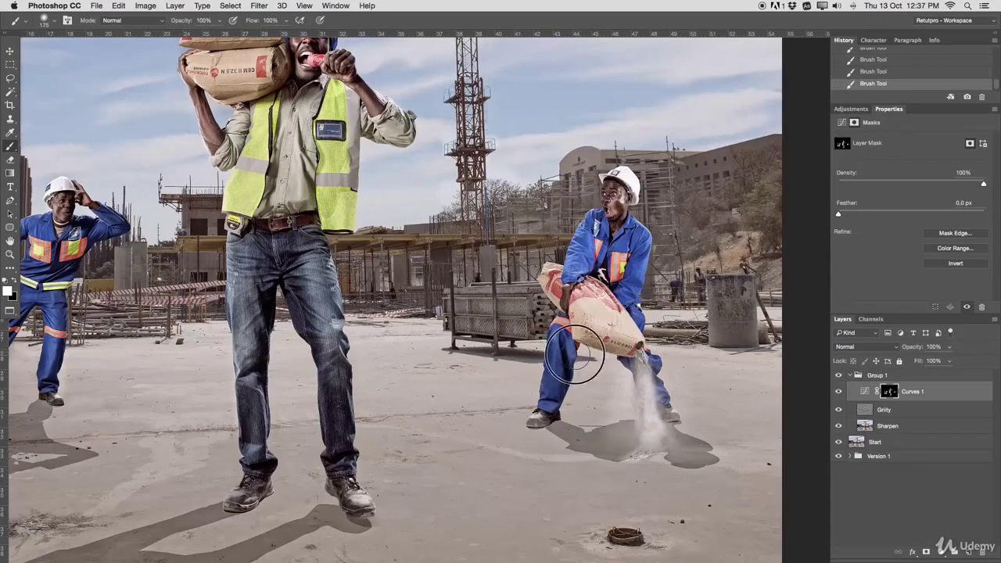
{"action": "key", "text": "bracketleft"}
{"action": "key", "text": "bracketleft"}
{"action": "key", "text": "bracketleft"}
{"action": "key", "text": "bracketleft"}
{"action": "key", "text": "bracketleft"}
{"action": "key", "text": "bracketleft"}
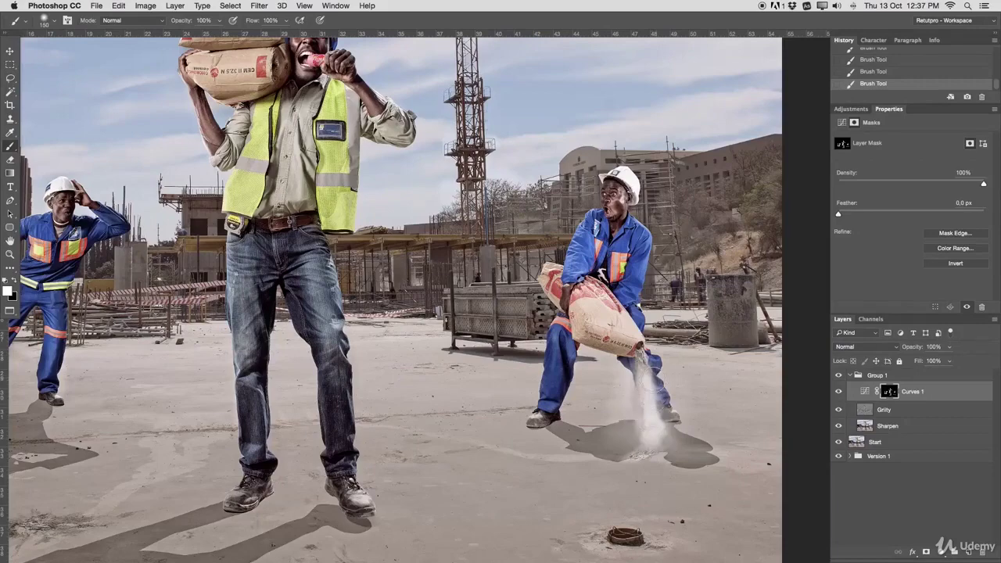
Step: Rename Group 1 to Version2 and collapse it
{"action": "key", "text": "z"}
{"action": "key", "text": "super+minus"}
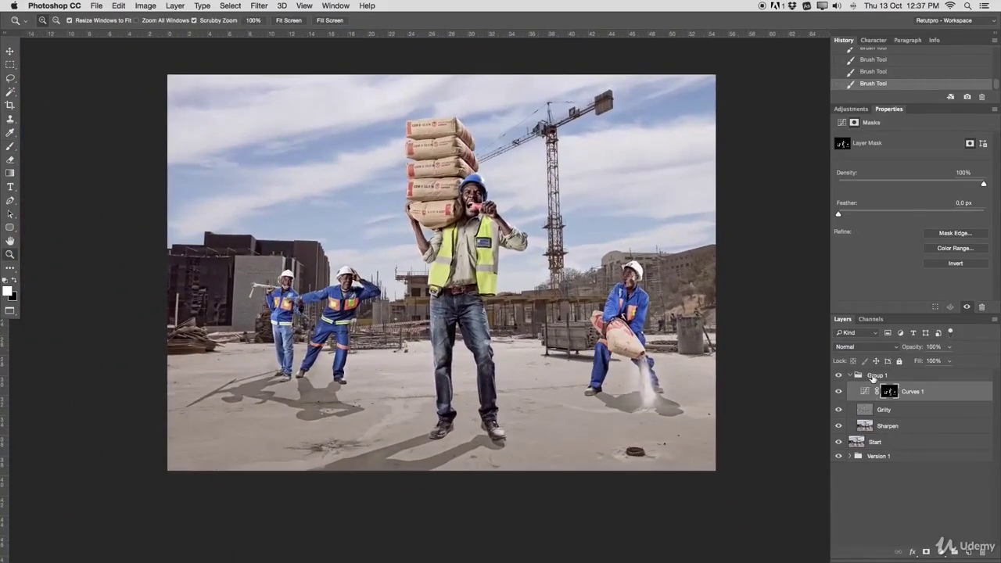
{"action": "double_click", "coordinate": [874, 375]}
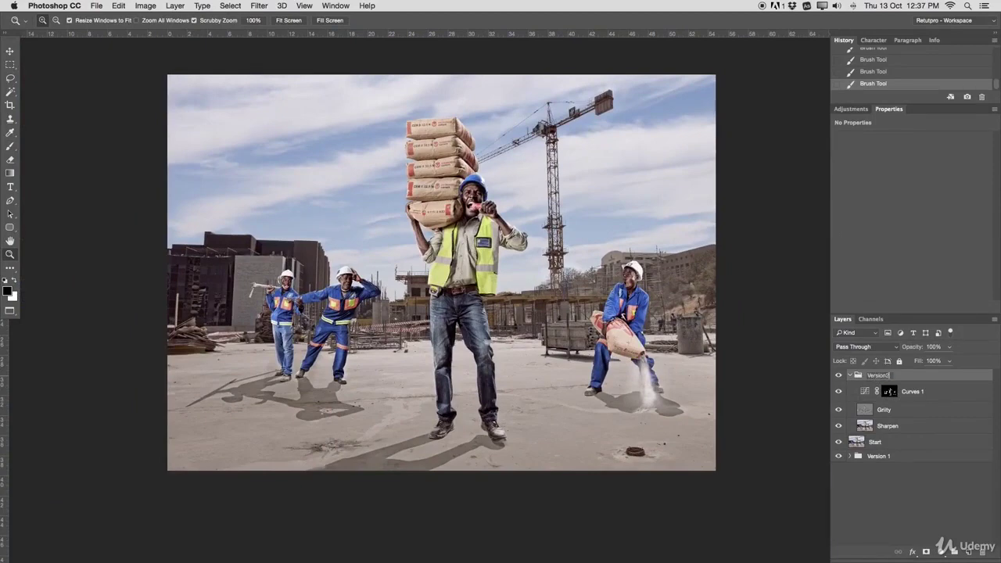
{"action": "left_click", "coordinate": [848, 375]}
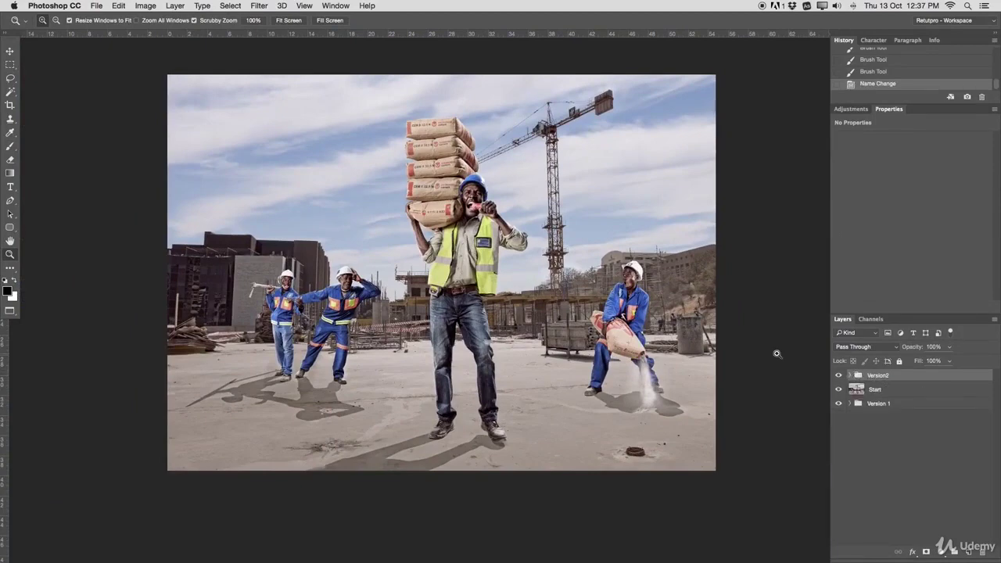
Step: Compare the central man up close with the Version2 group hidden and shown
{"action": "left_click_drag", "start_coordinate": [509, 227], "coordinate": [562, 317]}
{"action": "left_click", "coordinate": [839, 376]}
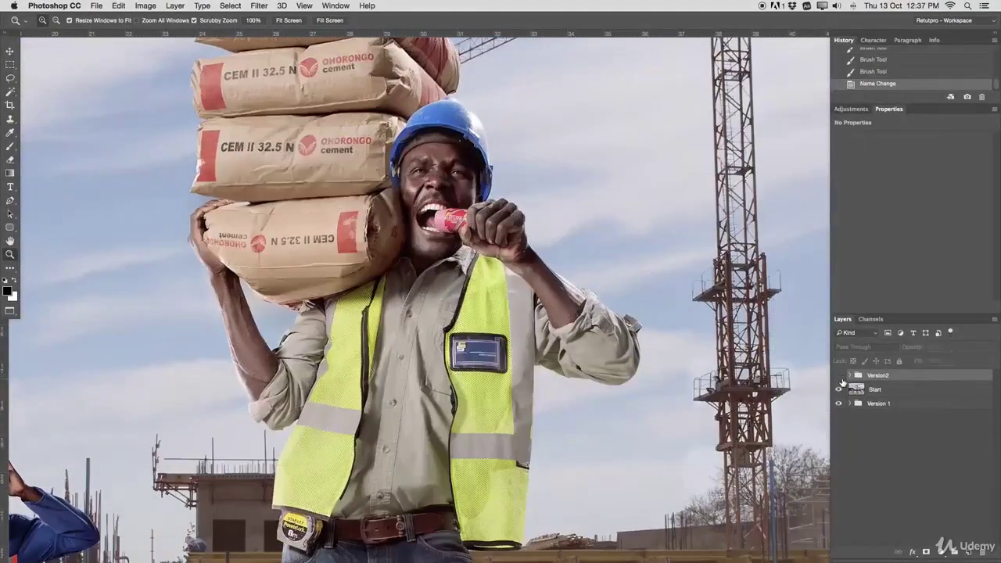
{"action": "left_click", "coordinate": [839, 377]}
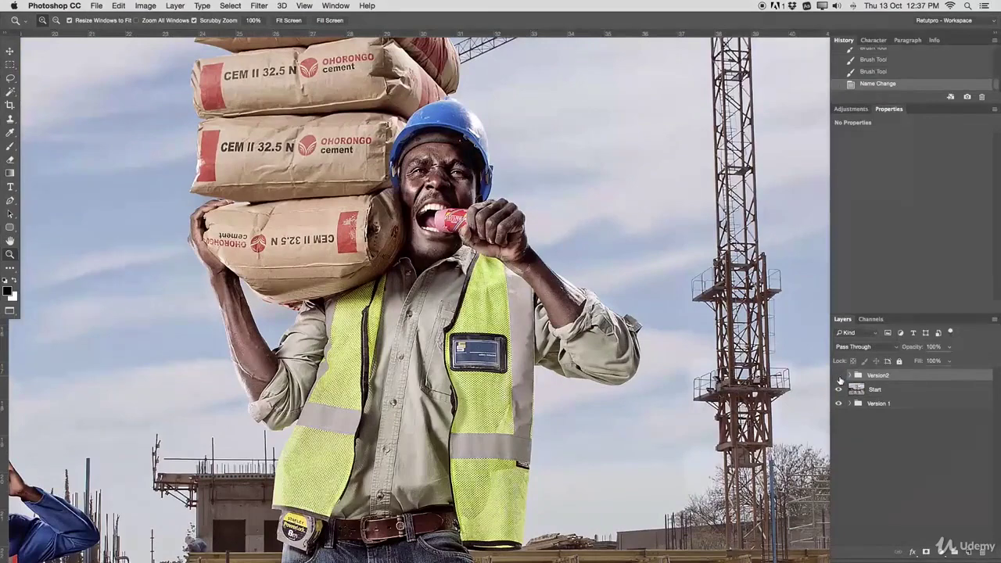
{"action": "left_click", "coordinate": [839, 376]}
{"action": "left_click", "coordinate": [839, 376]}
{"action": "left_click", "coordinate": [531, 334], "text": "alt"}
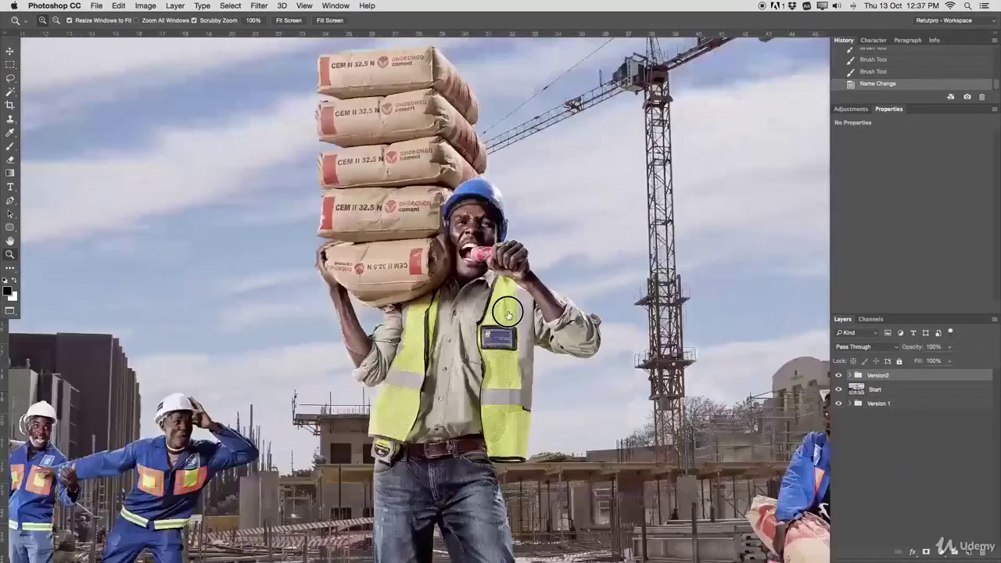